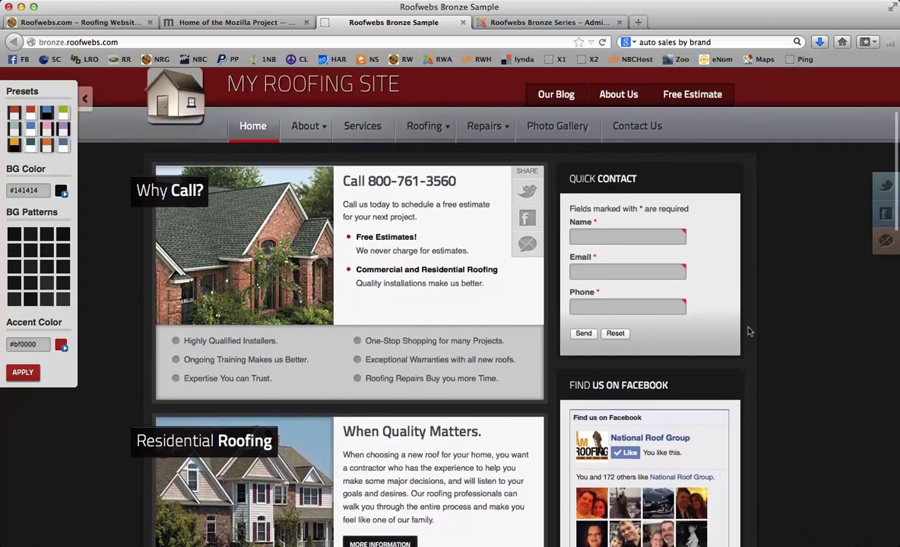
Review the sample home page from header to footer, including the sidebar modules, the welcome text and the product galleries
scroll(748, 331, "down", 10)
scroll(749, 331, "down", 8)
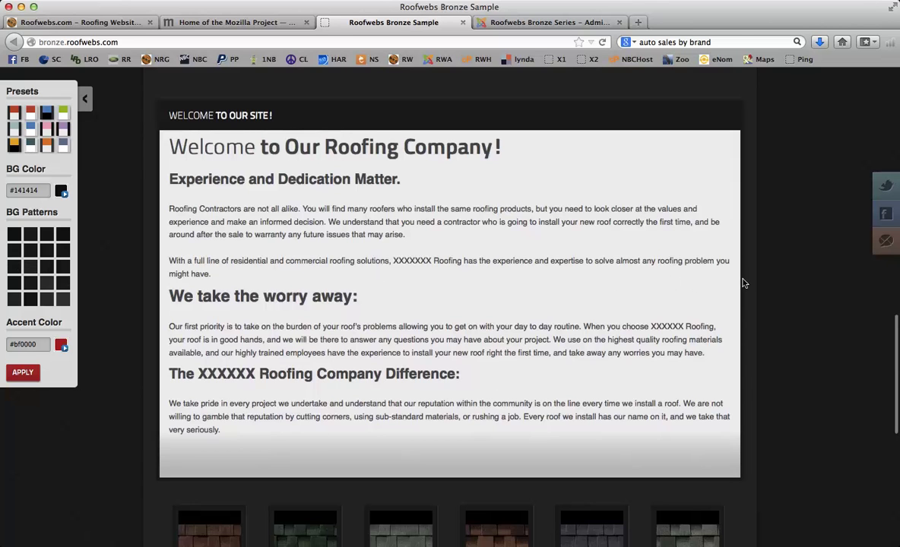
scroll(722, 284, "down", 10)
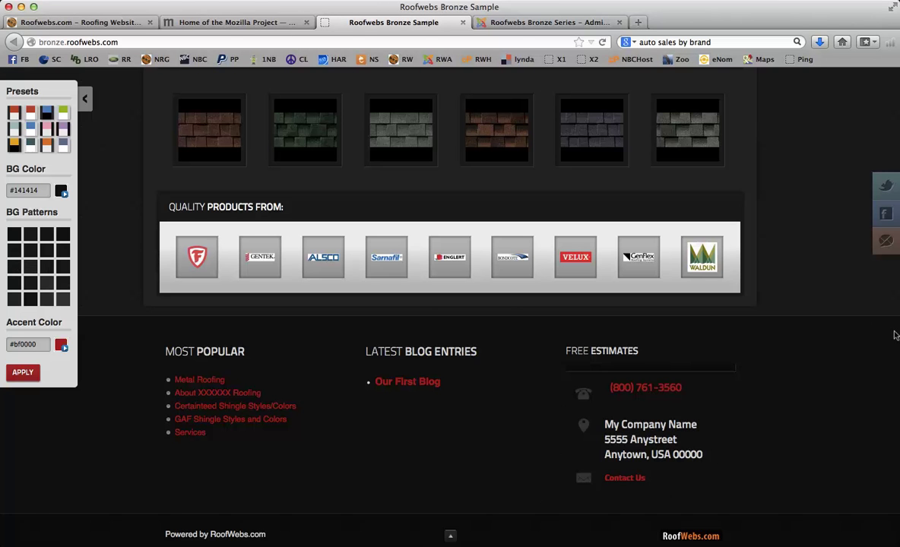
scroll(763, 353, "up", 3)
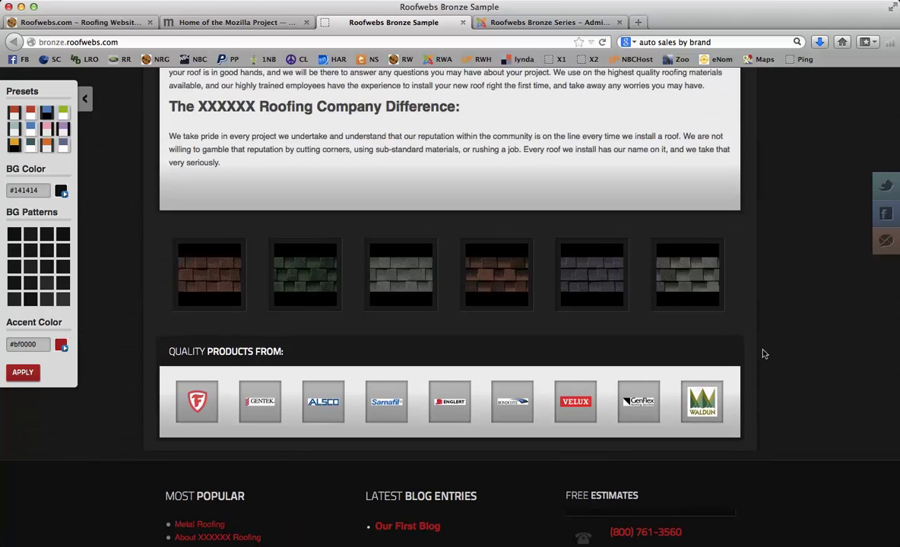
scroll(764, 353, "down", 3)
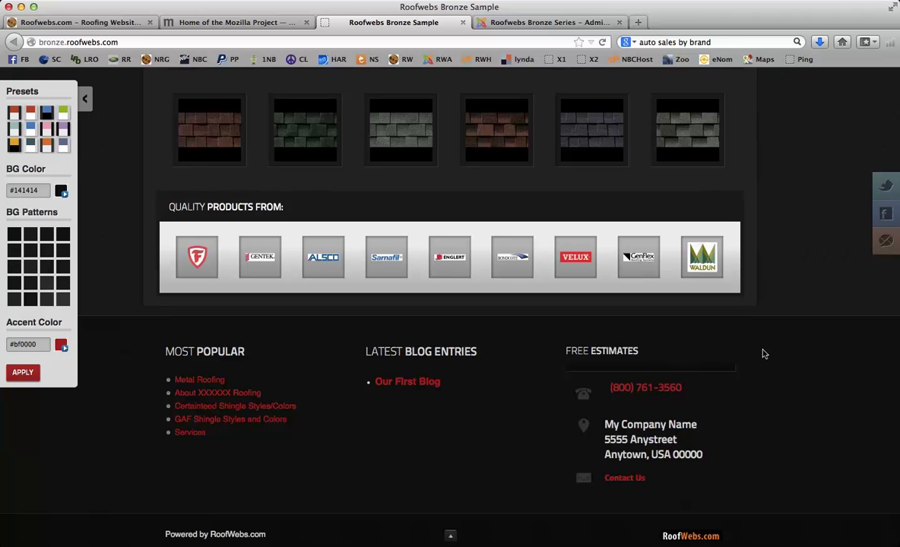
scroll(764, 353, "up", 15)
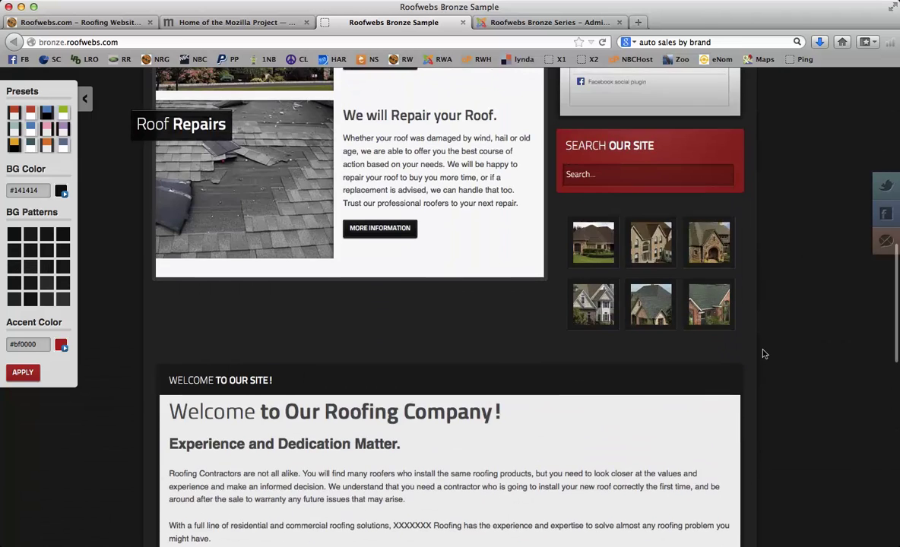
scroll(764, 353, "up", 9)
scroll(763, 354, "down", 6)
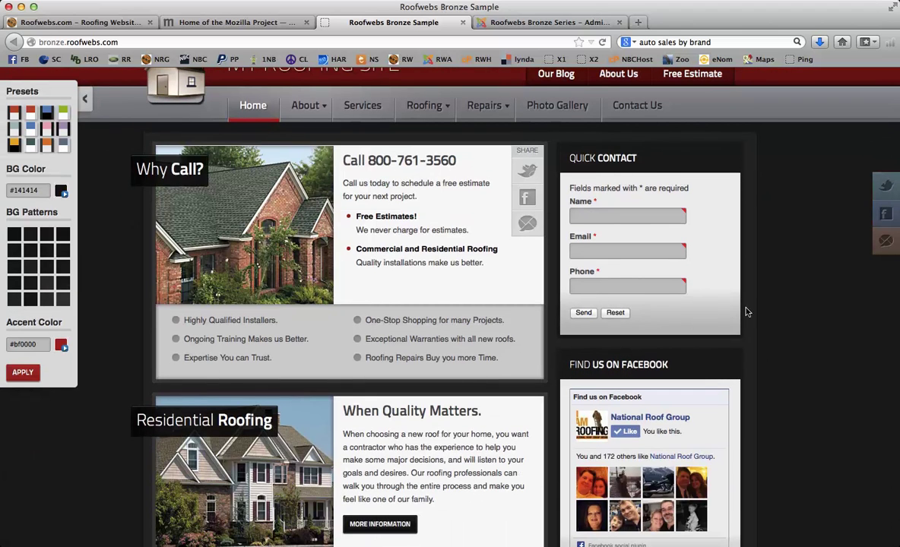
scroll(748, 308, "down", 4)
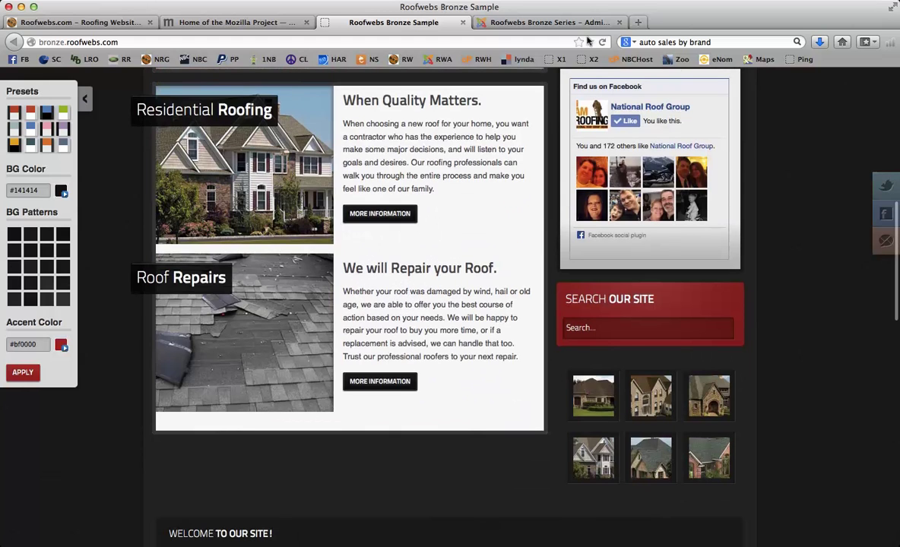
scroll(749, 222, "down", 3)
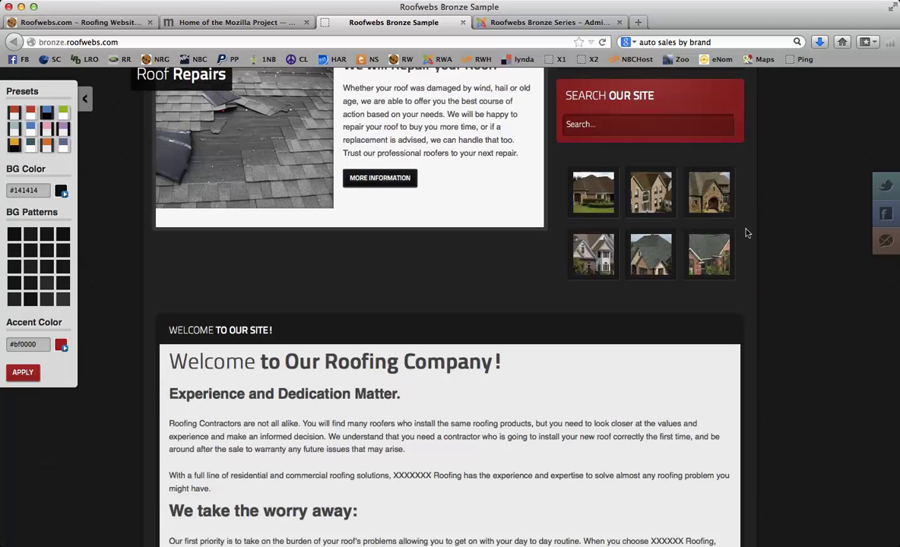
scroll(746, 233, "down", 3)
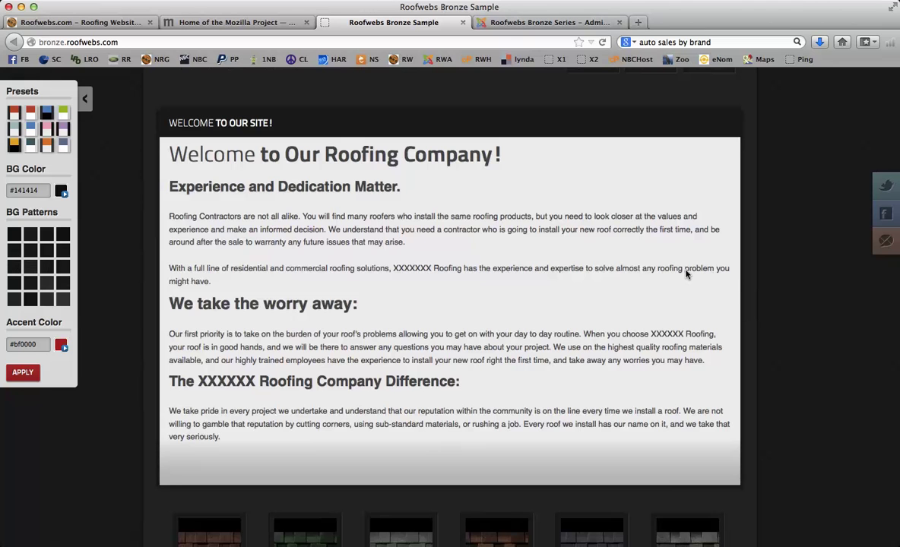
scroll(682, 254, "down", 5)
scroll(735, 274, "down", 2)
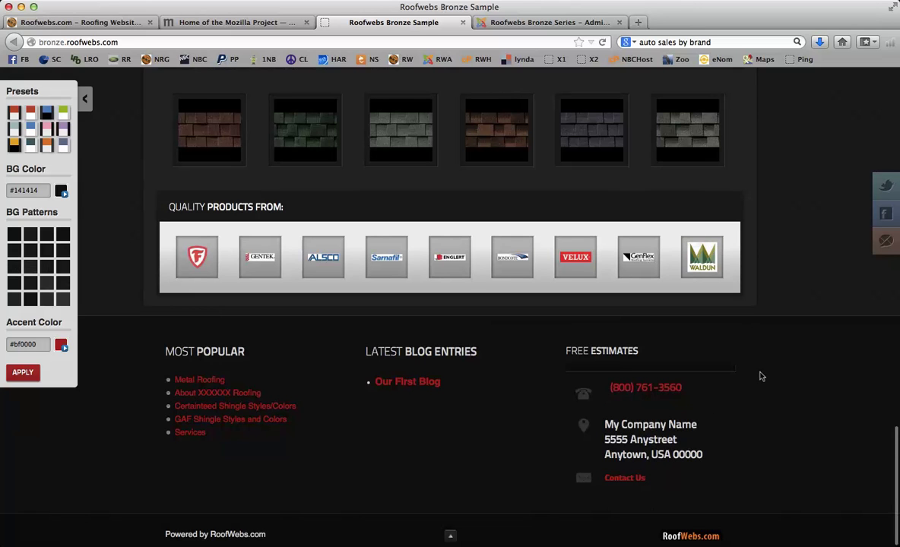
scroll(761, 376, "up", 10)
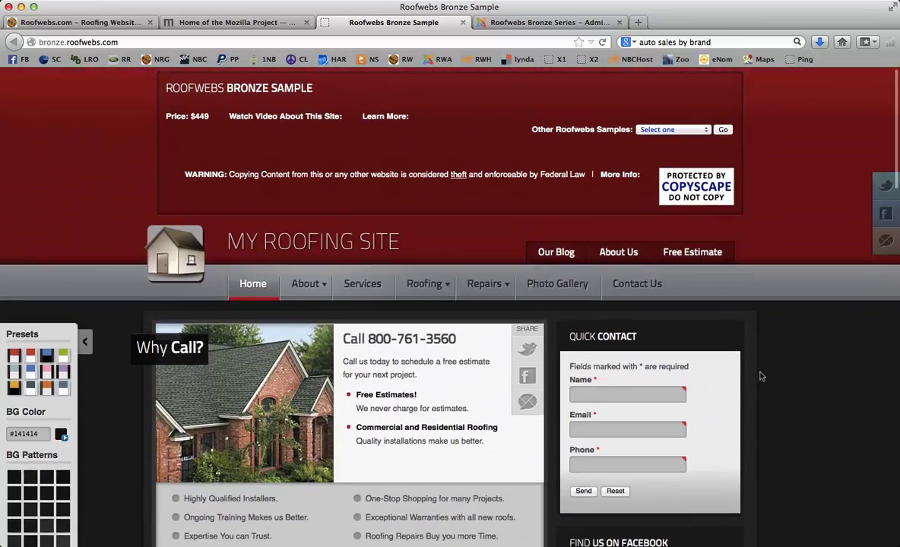
scroll(760, 376, "down", 3)
scroll(761, 376, "down", 8)
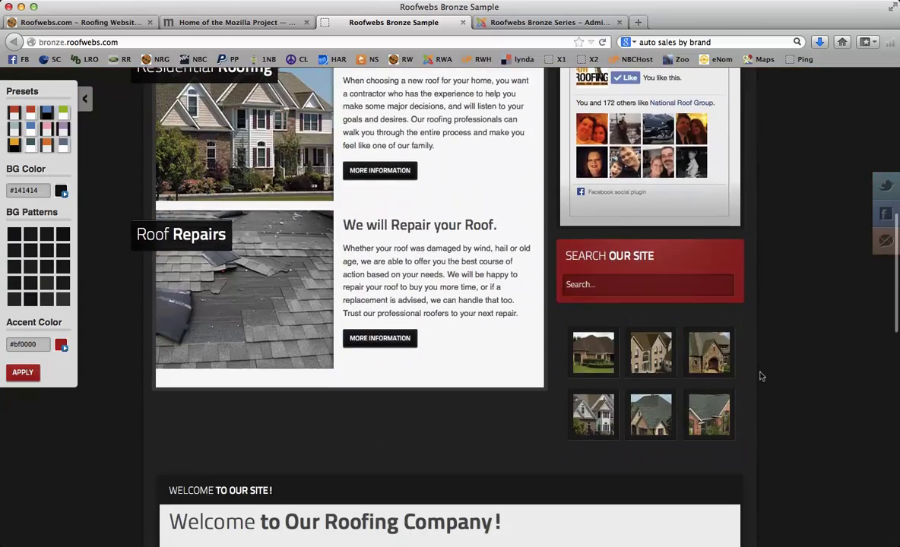
Switch to the Joomla administration page and log in with the user name and password
left_click(498, 23)
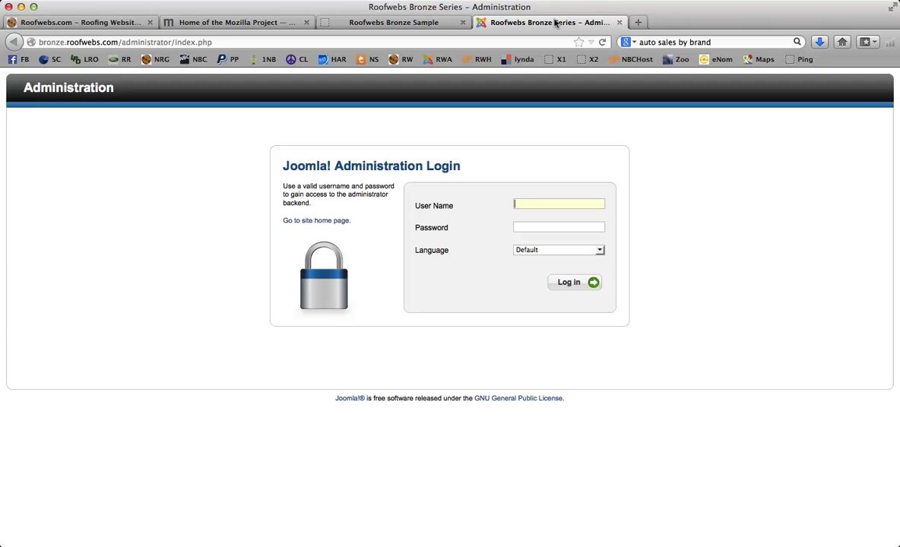
left_click(534, 197)
left_click(534, 226)
left_click(569, 282)
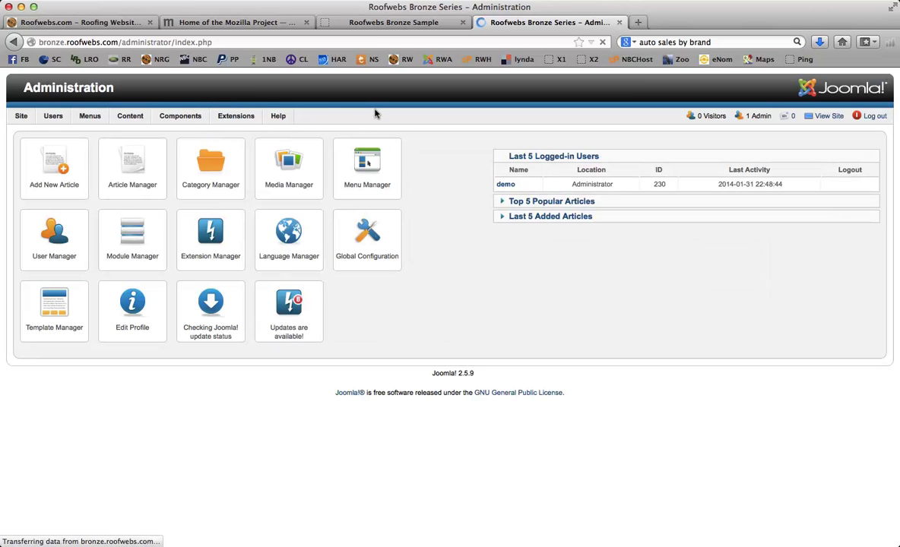
Open the Module Manager and sort the module list by title
mouse_move(128, 114)
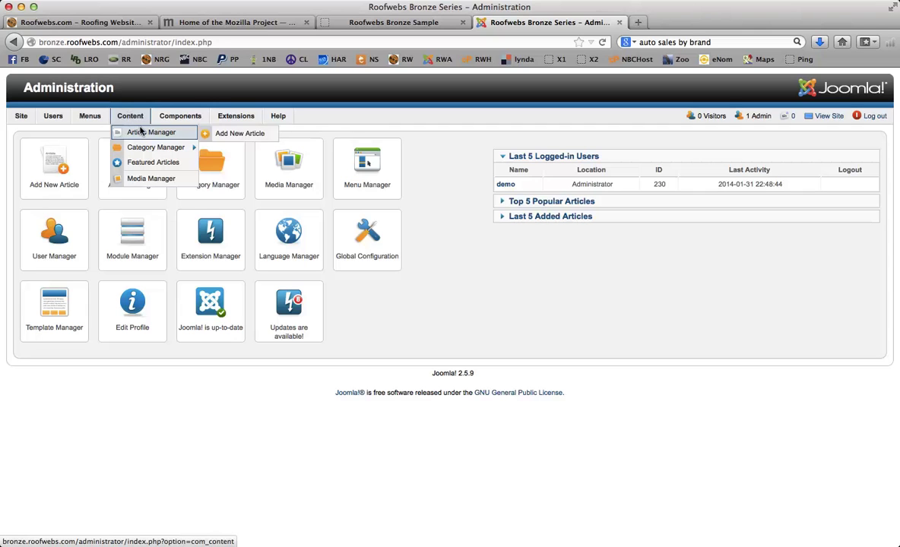
mouse_move(223, 119)
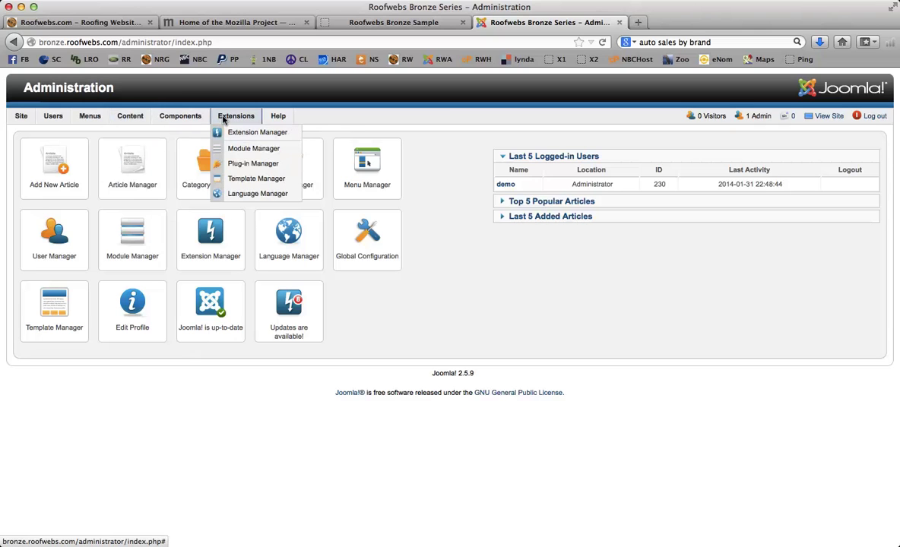
left_click(239, 149)
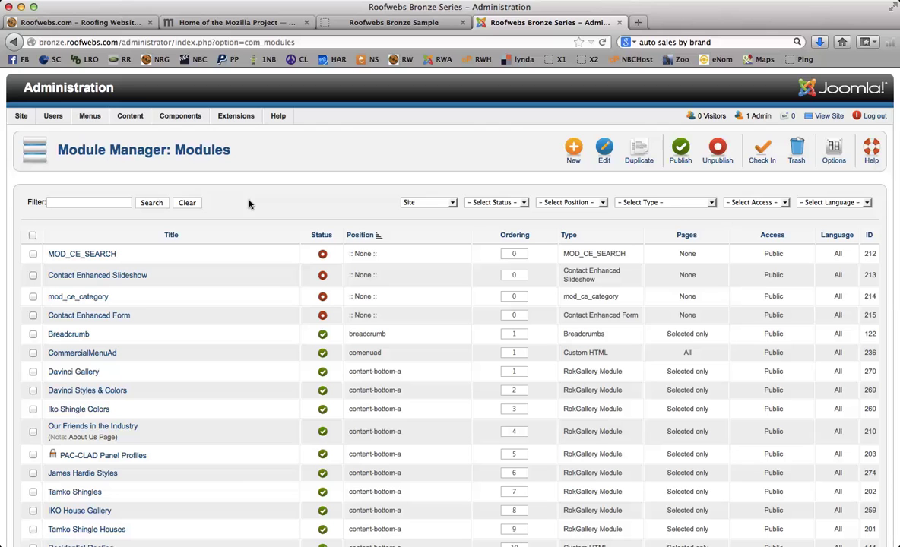
left_click(168, 234)
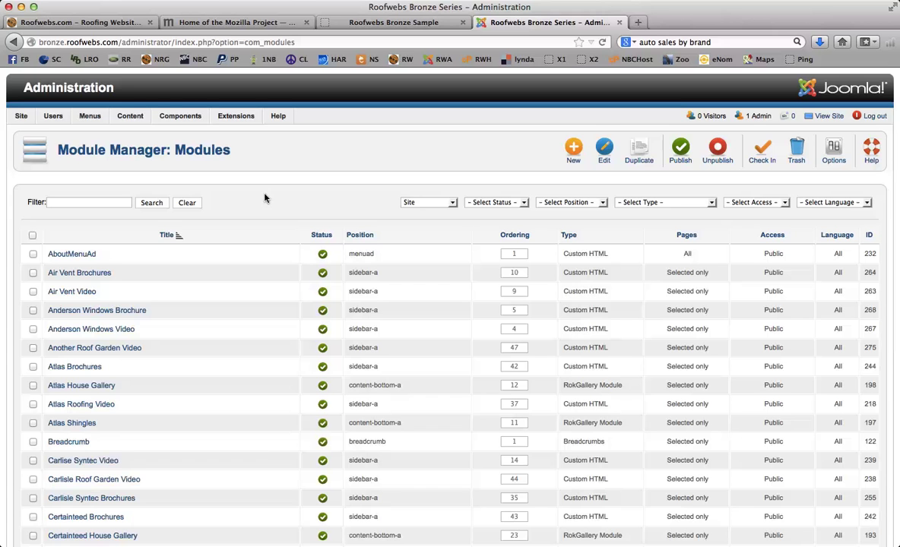
Set the module list to display all modules on a single page
scroll(265, 197, "down", 5)
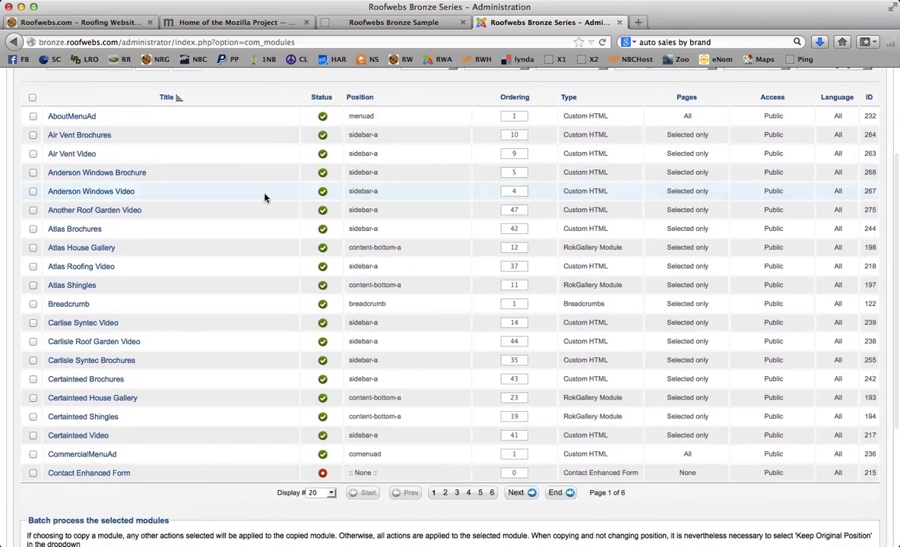
scroll(264, 195, "up", 2)
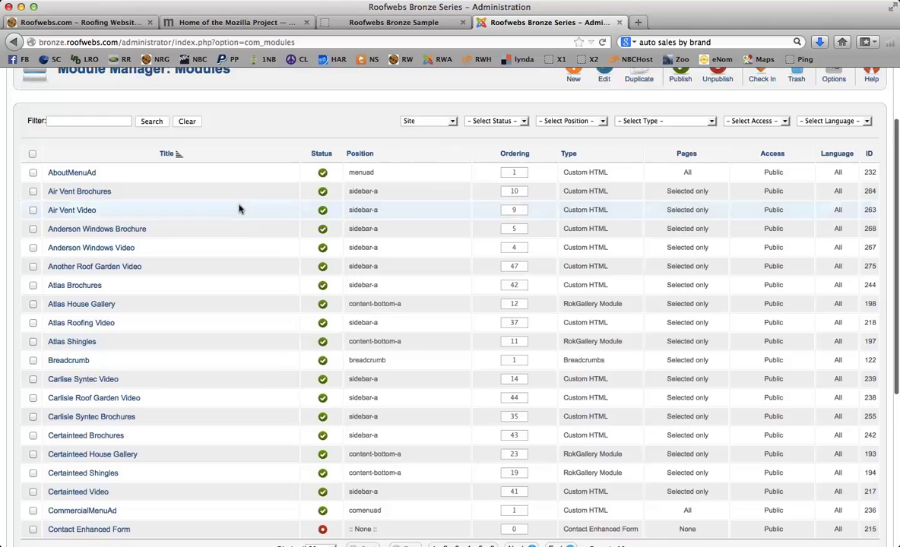
scroll(239, 205, "down", 2)
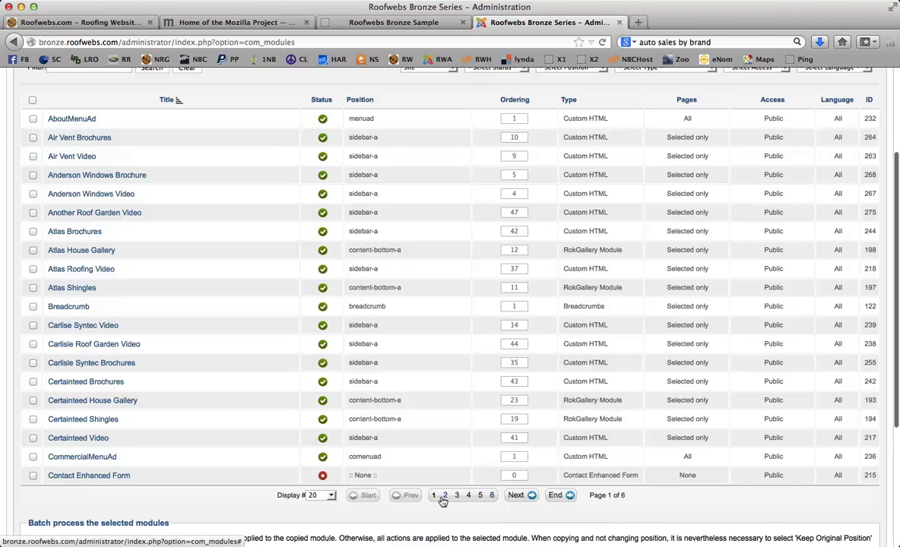
left_click(330, 495)
left_click(296, 455)
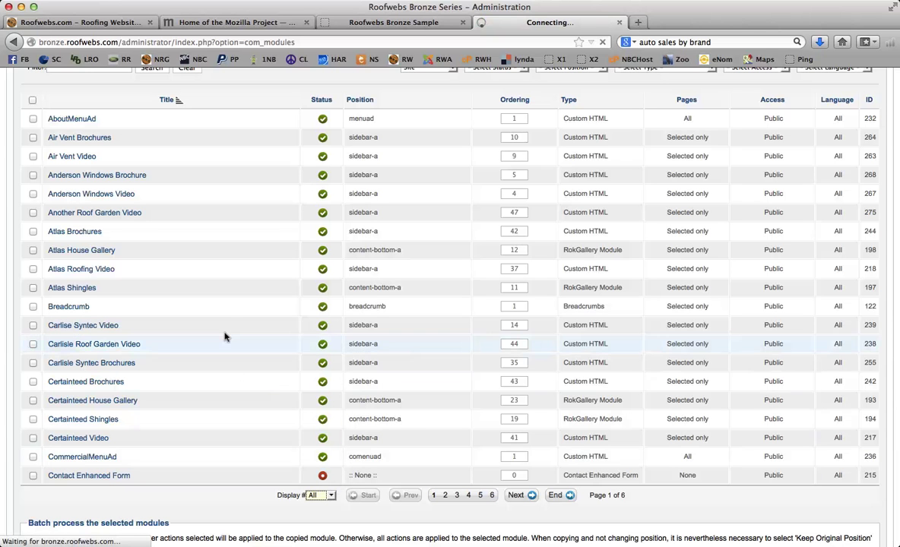
scroll(258, 380, "down", 3)
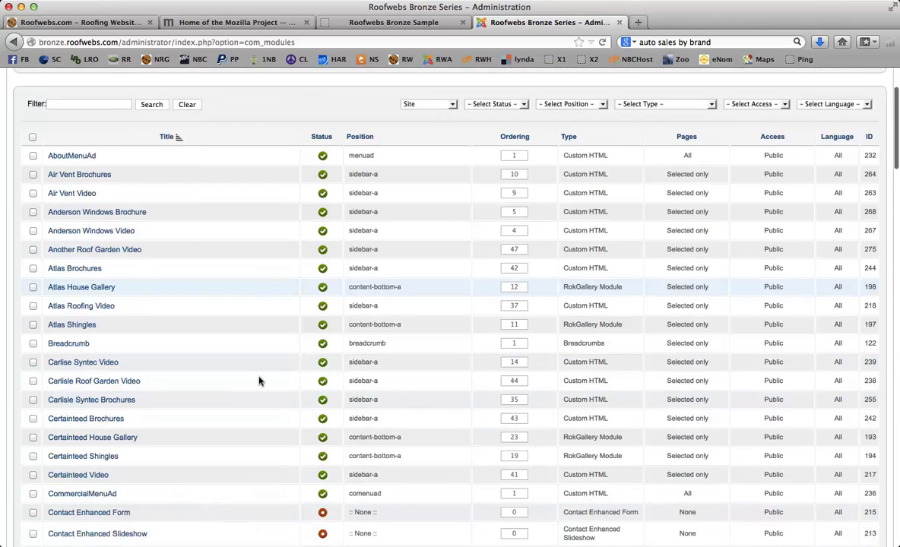
scroll(259, 380, "down", 20)
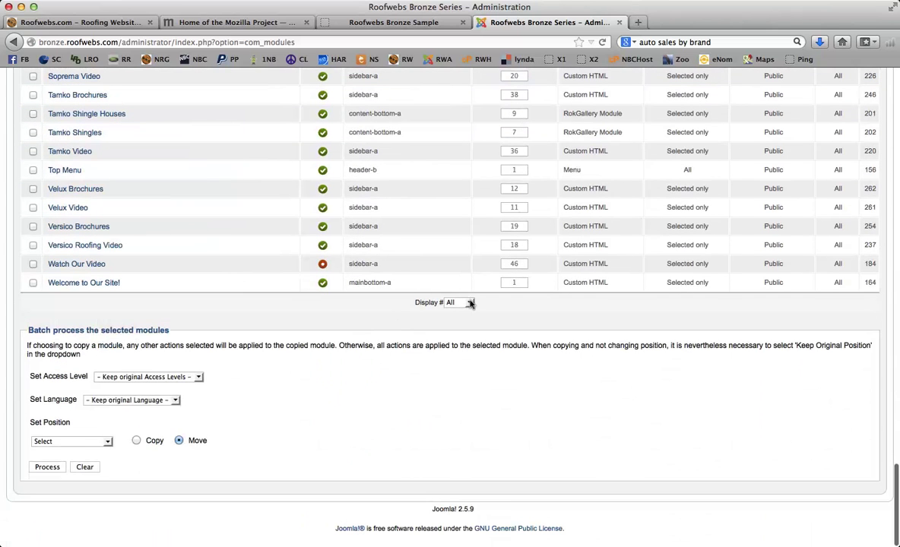
left_click(470, 303)
left_click(515, 333)
Find the "Welcome to Our Site!" module in the full list and open it for editing
scroll(265, 330, "up", 10)
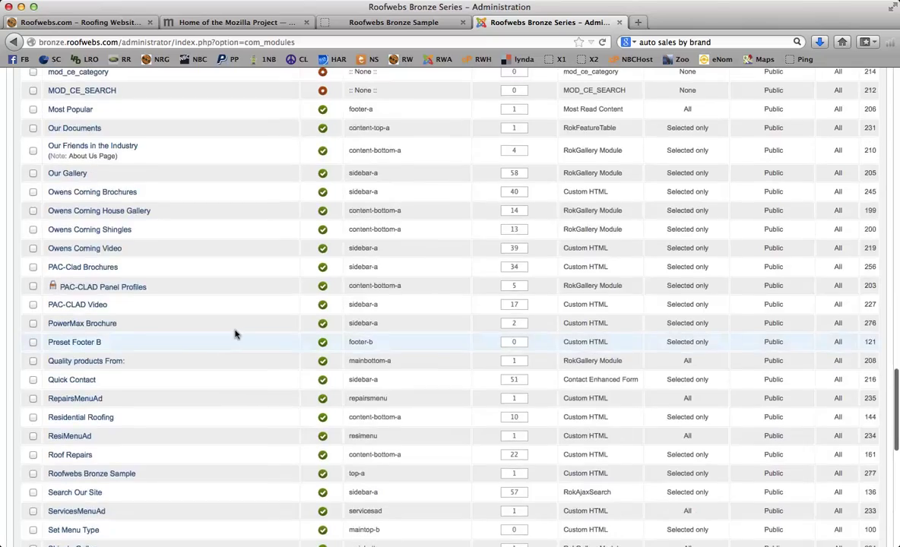
scroll(235, 334, "up", 15)
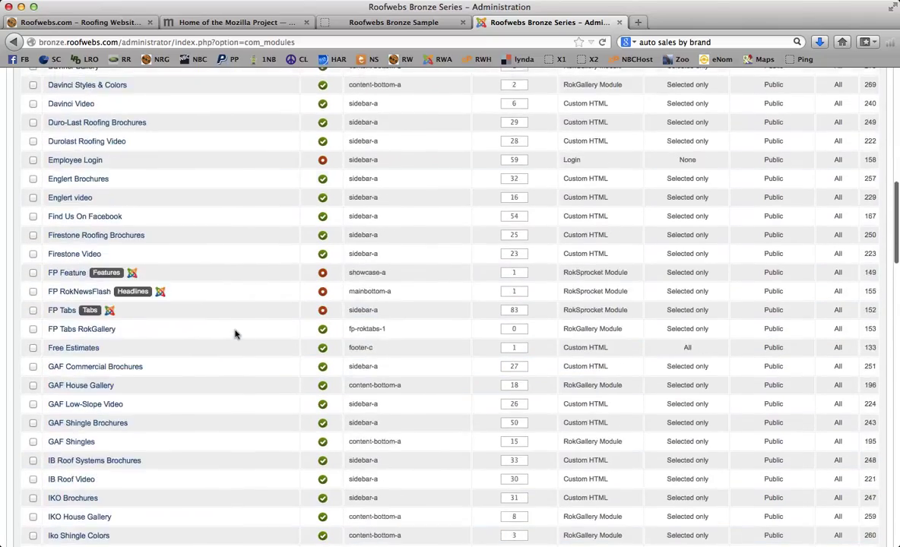
scroll(235, 335, "down", 20)
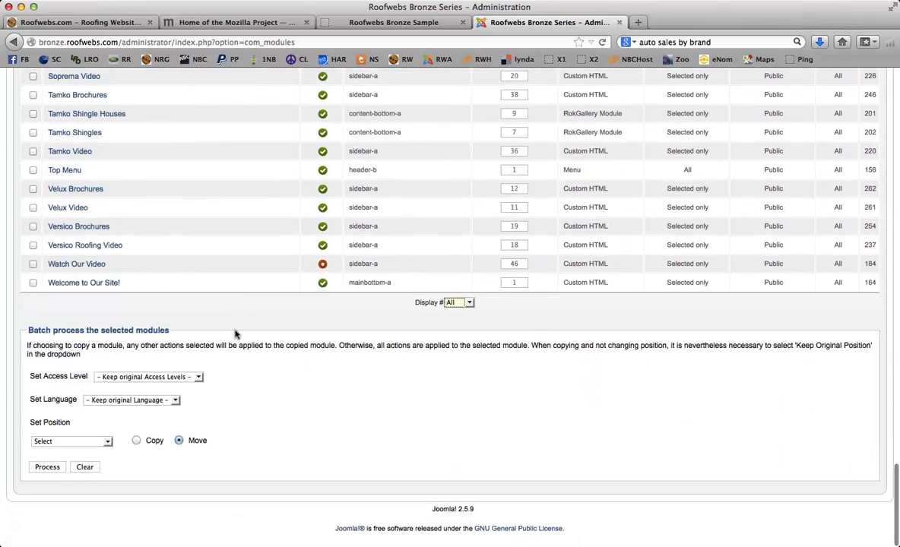
left_click(95, 283)
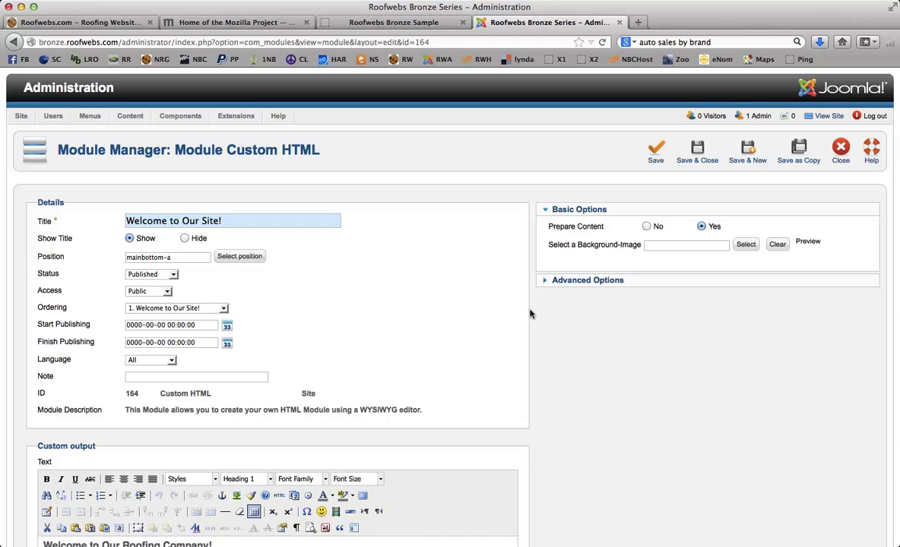
Enlarge the custom output text editor vertically so the module's whole welcome text fits
scroll(530, 313, "down", 5)
scroll(530, 313, "down", 4)
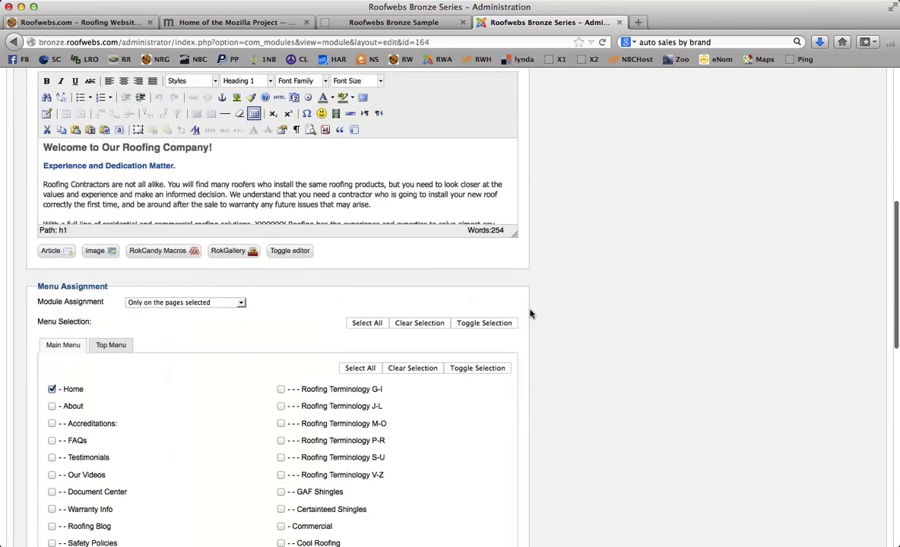
scroll(530, 313, "up", 2)
left_click_drag(515, 292, 516, 477)
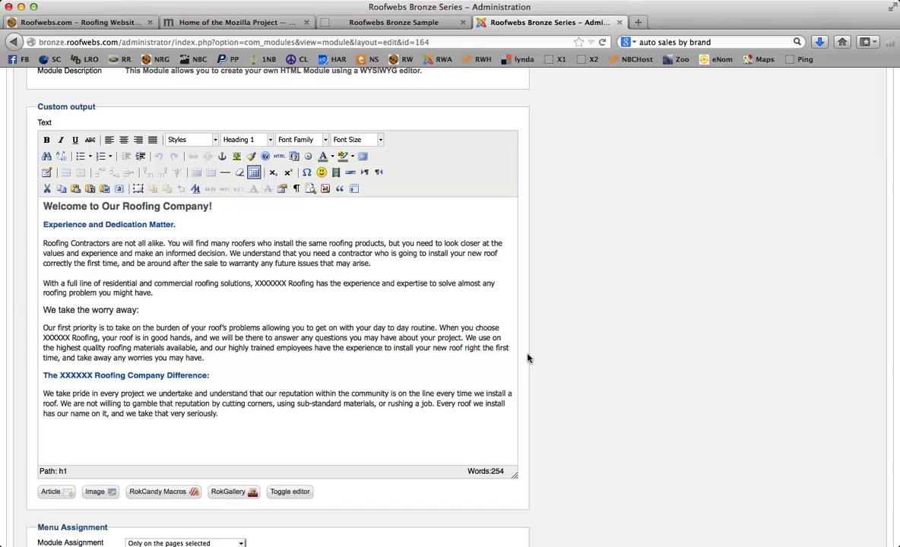
Examine the module's custom output text and its menu assignment to see which main menu pages it is assigned to
scroll(528, 358, "down", 10)
scroll(528, 358, "up", 10)
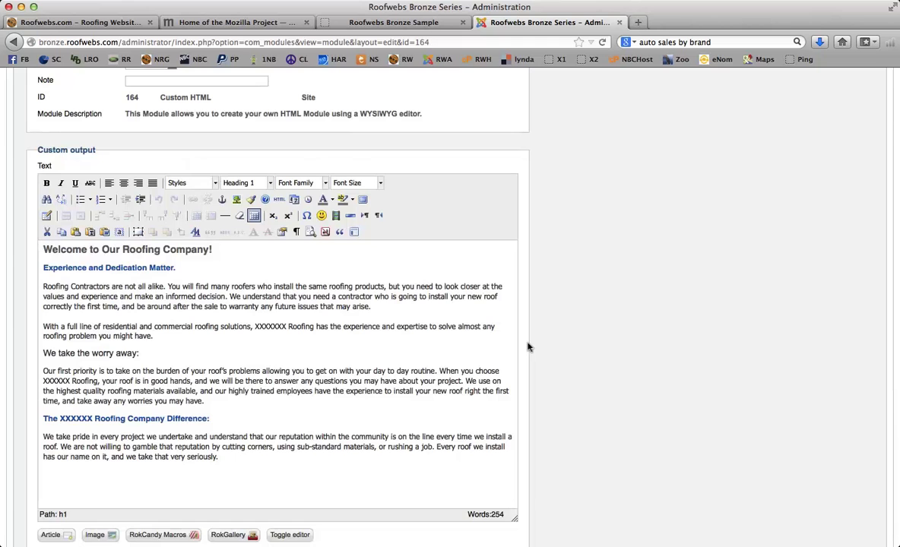
scroll(528, 347, "down", 15)
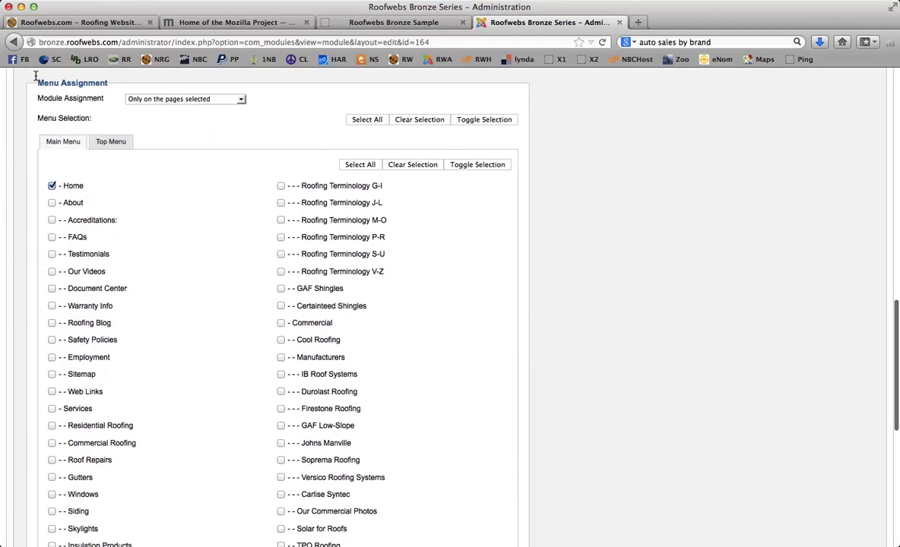
scroll(210, 281, "down", 5)
scroll(212, 284, "down", 3)
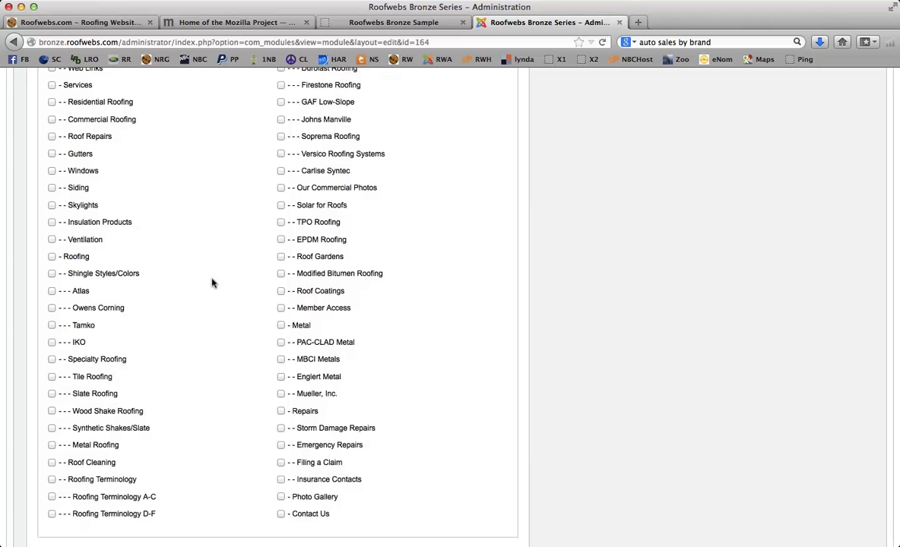
scroll(212, 283, "up", 1)
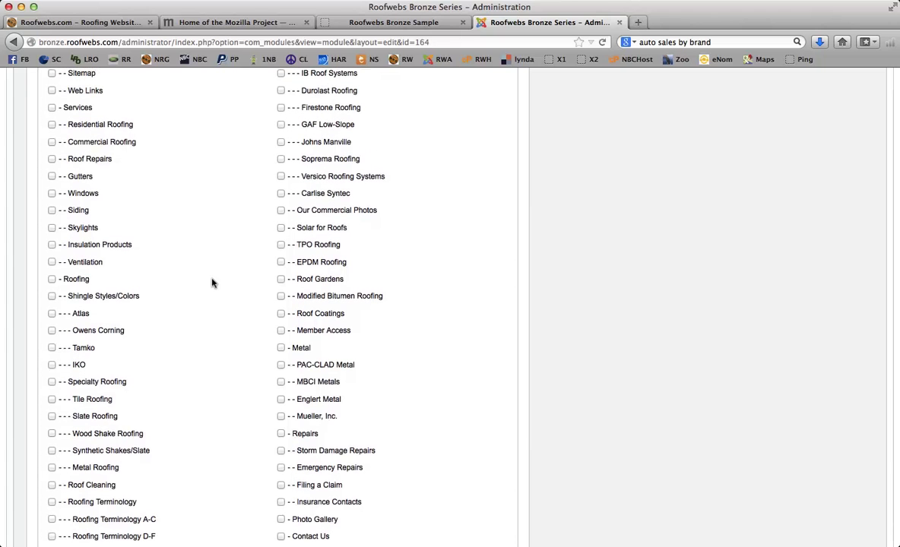
scroll(212, 283, "down", 3)
scroll(212, 283, "up", 15)
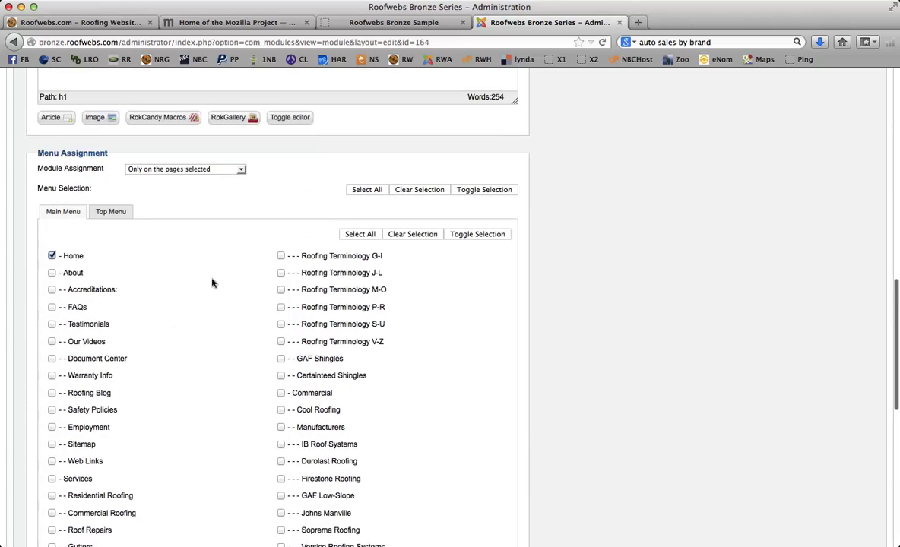
Examine the module's details, welcome text, menu assignment and save options from the start of the edit page through the menu list
scroll(212, 283, "up", 10)
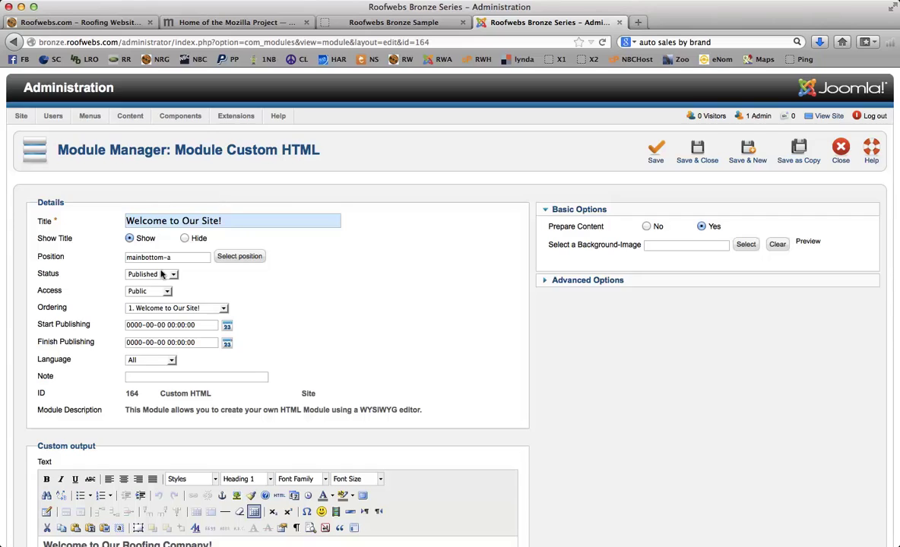
scroll(538, 307, "down", 15)
scroll(538, 307, "up", 2)
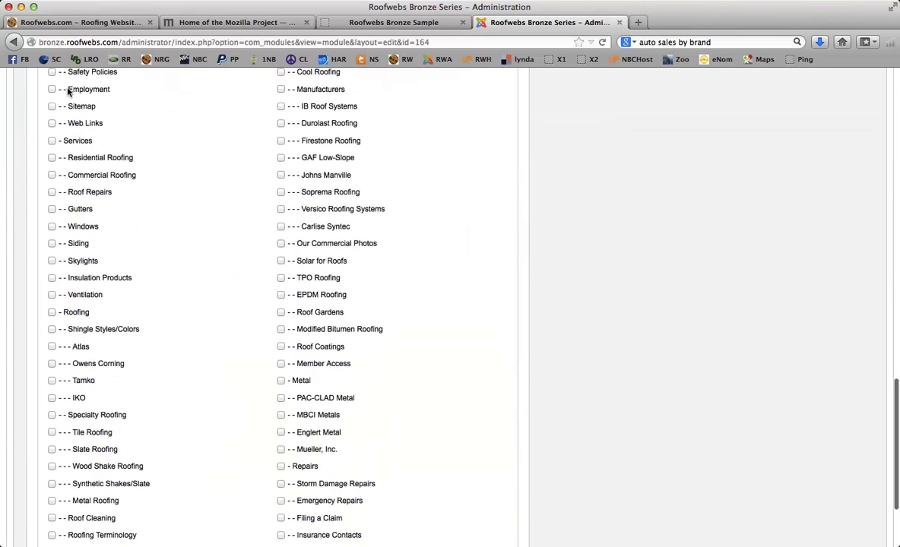
scroll(529, 331, "up", 10)
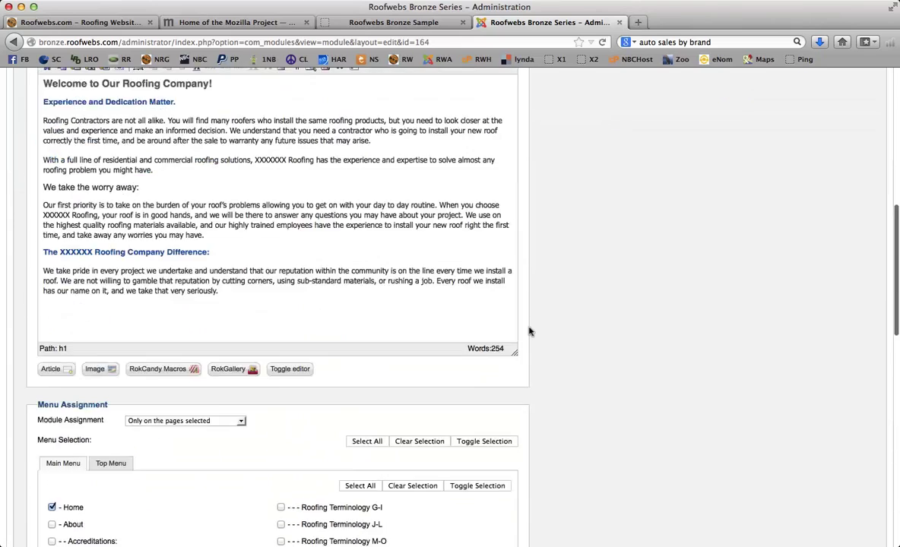
scroll(530, 331, "up", 4)
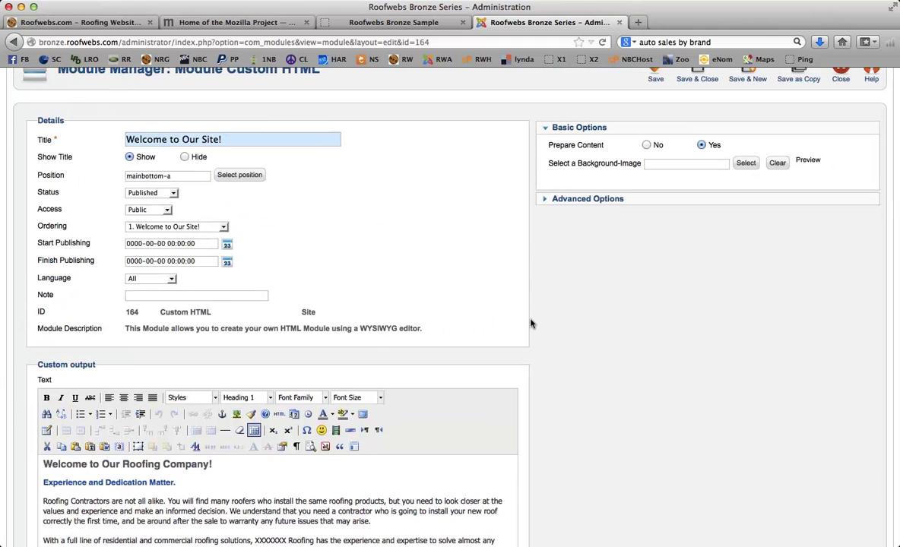
scroll(531, 324, "down", 5)
scroll(536, 322, "down", 1)
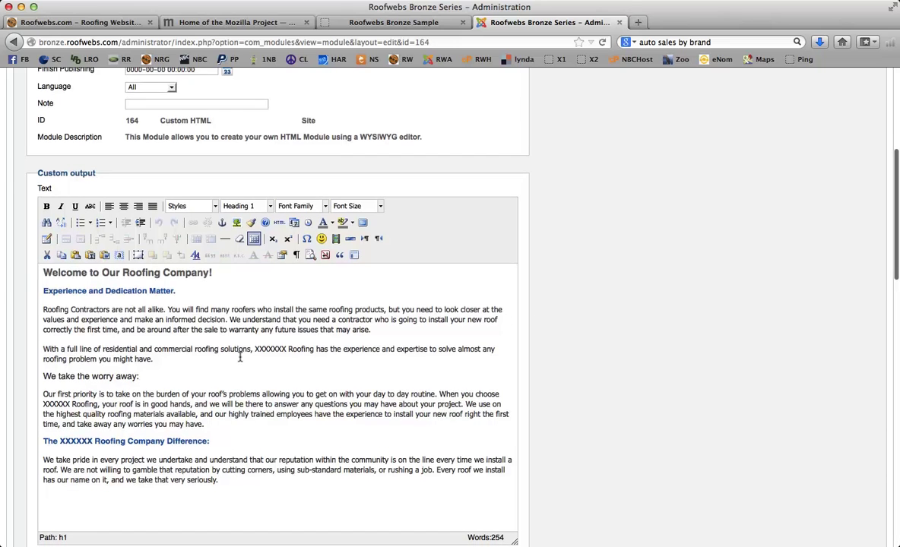
scroll(580, 342, "up", 7)
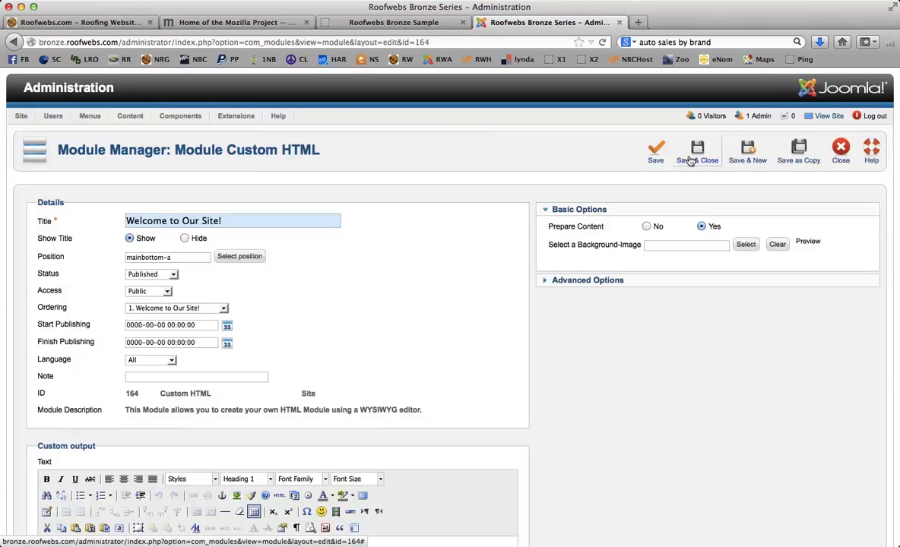
scroll(529, 237, "down", 8)
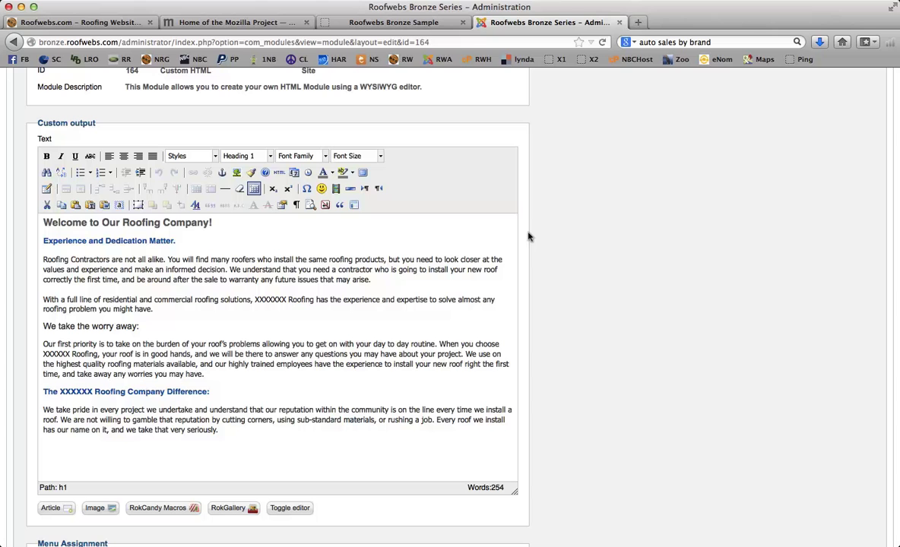
scroll(529, 237, "up", 8)
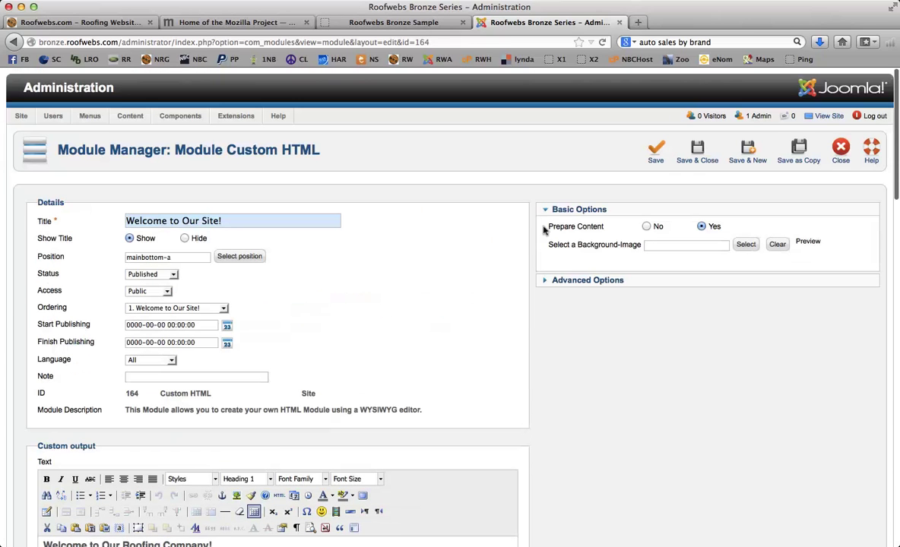
Close the "Welcome to Our Site!" module without saving and look through the module list
left_click(828, 158)
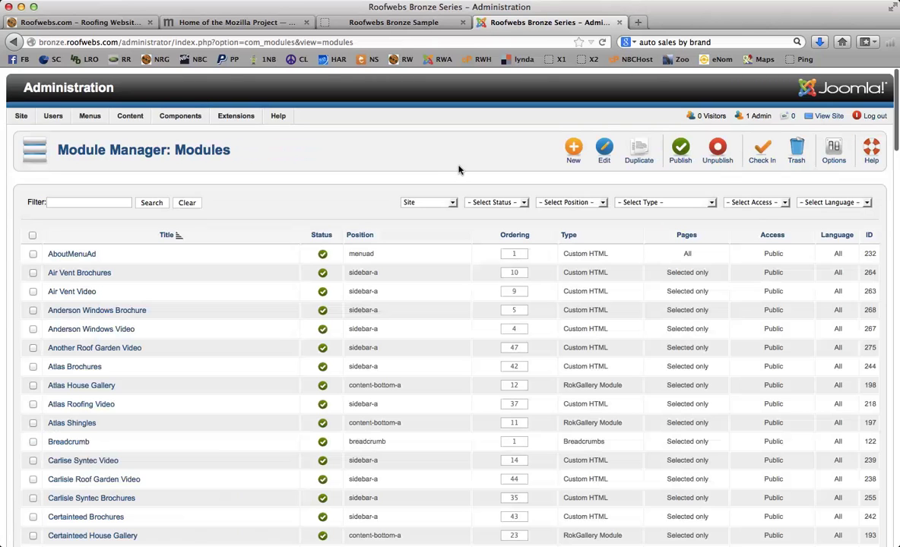
scroll(253, 204, "down", 20)
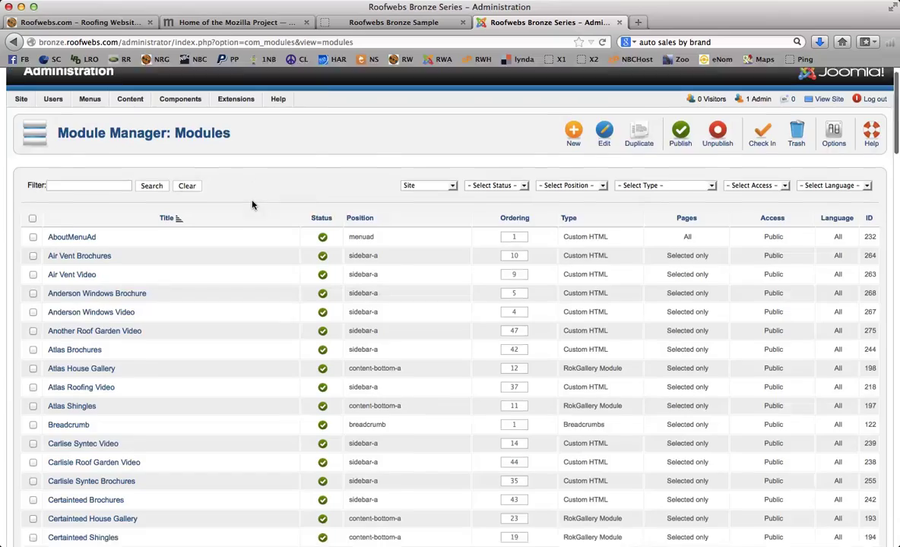
scroll(250, 203, "up", 15)
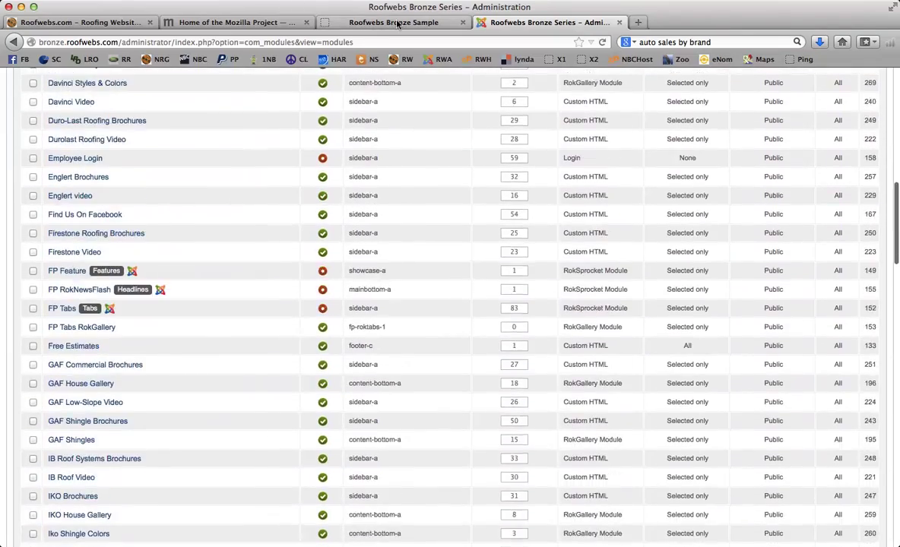
Examine the modules on the live roofing home page, from the welcome text and side blocks to the footer
left_click(369, 23)
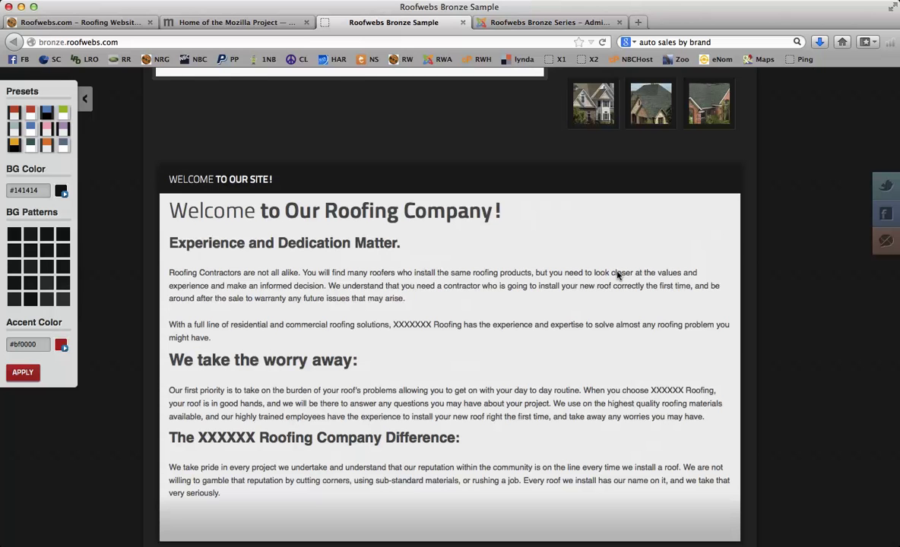
scroll(617, 275, "up", 5)
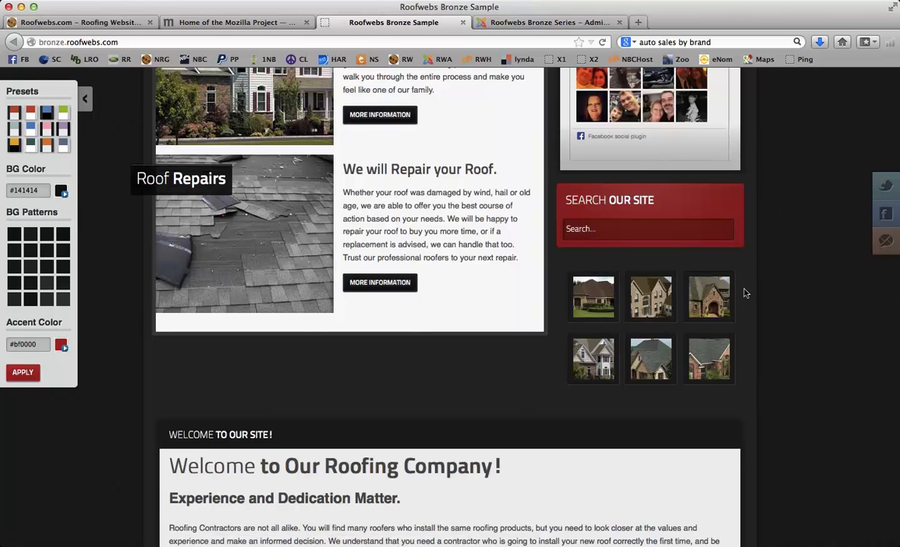
scroll(744, 293, "up", 5)
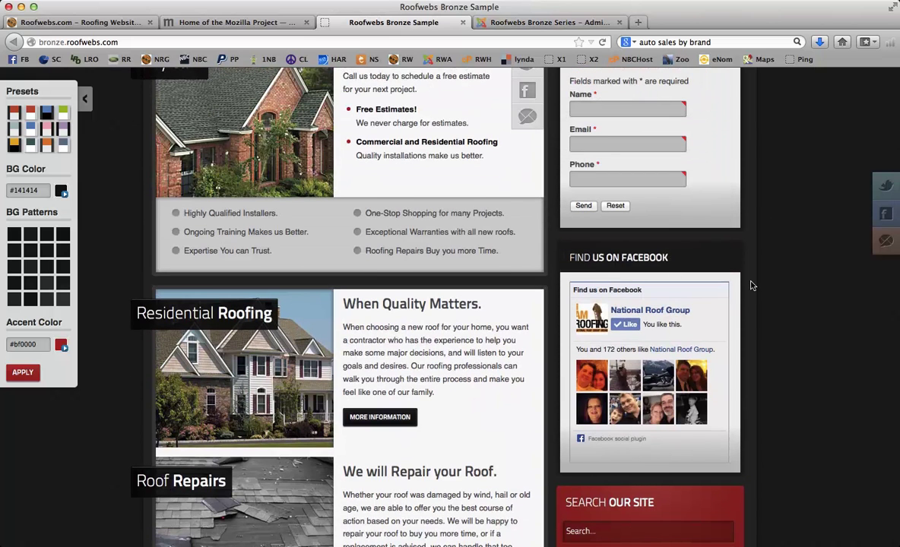
scroll(751, 286, "up", 3)
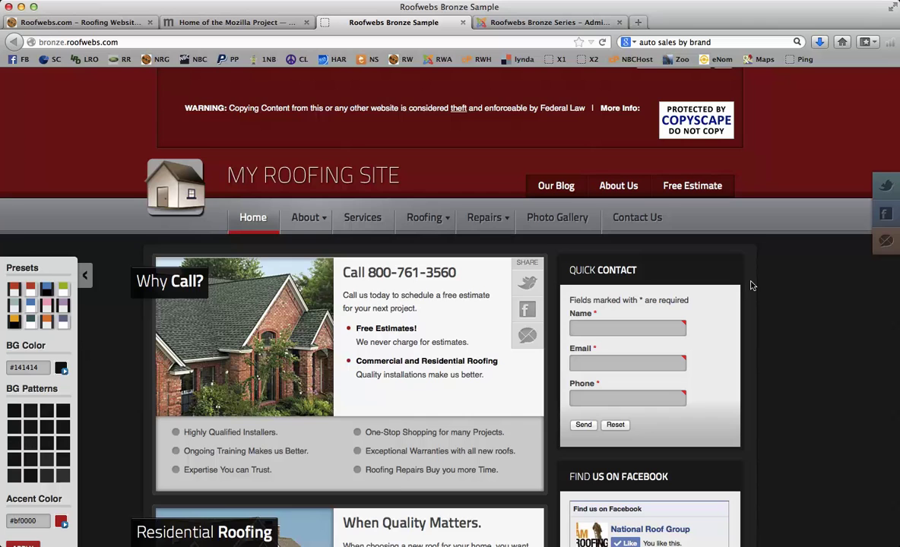
scroll(751, 289, "down", 15)
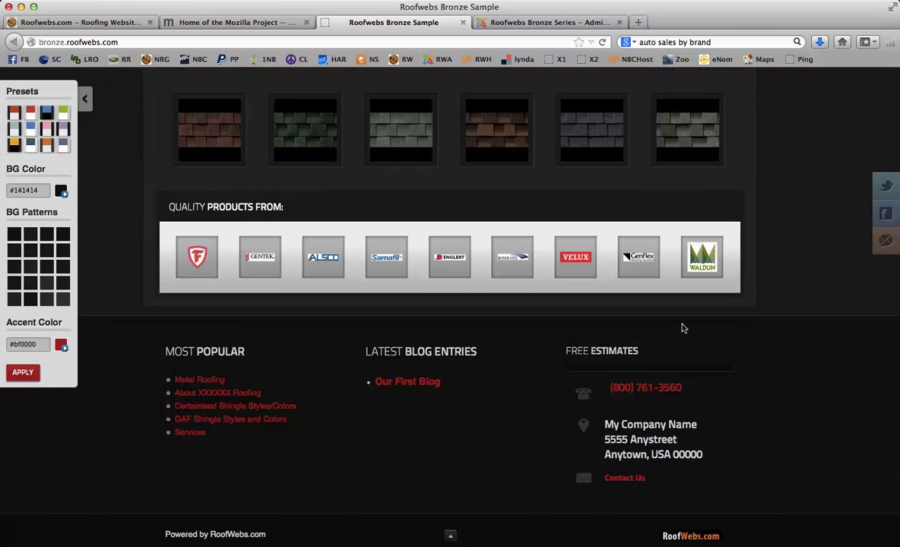
Return to the Module Manager, sort the module list by title in descending order, and restore ascending order
left_click(545, 22)
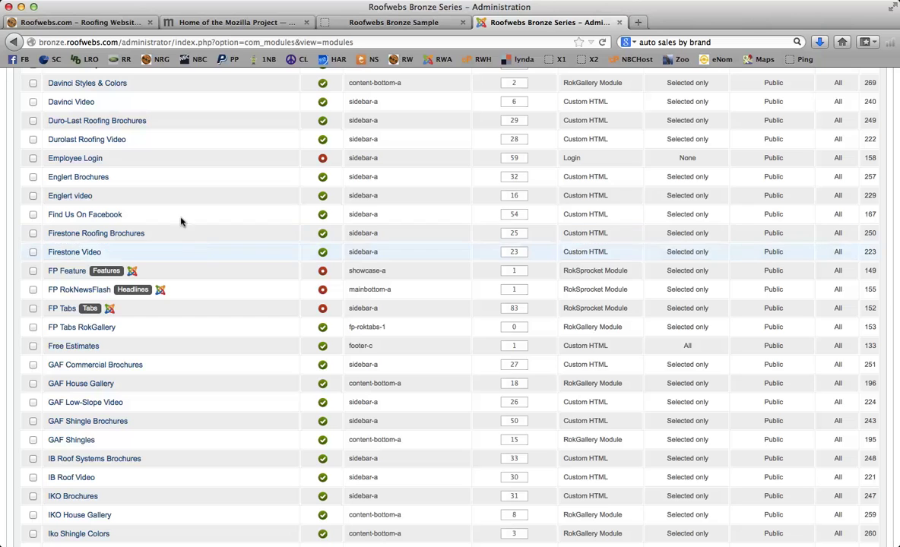
scroll(177, 241, "up", 10)
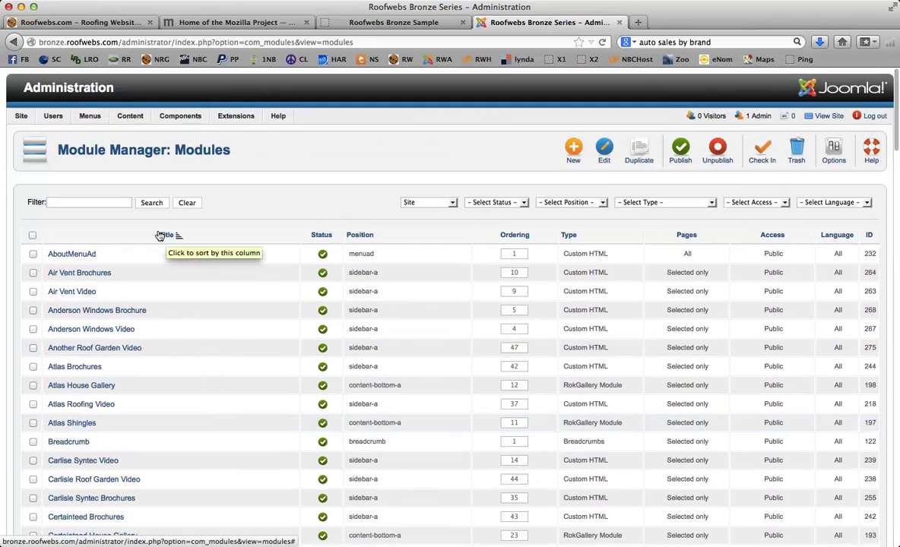
left_click(159, 235)
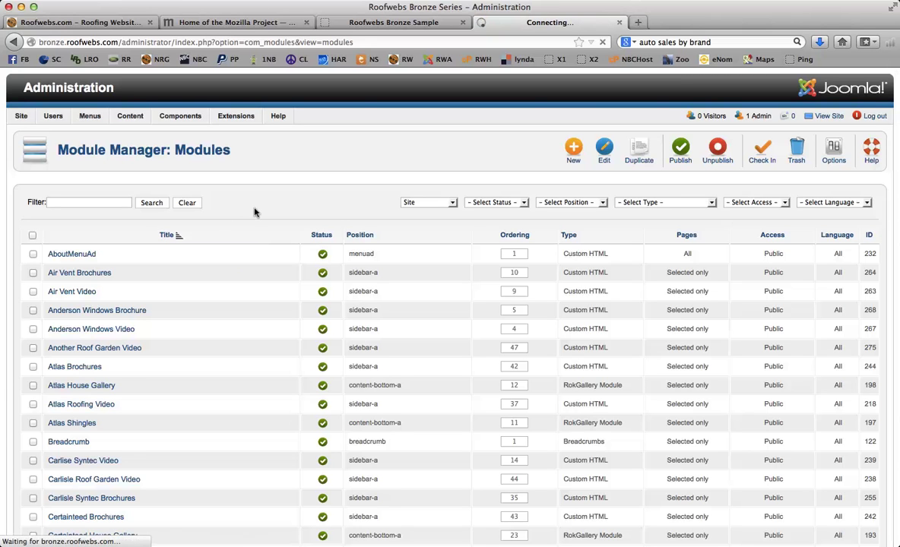
left_click(160, 233)
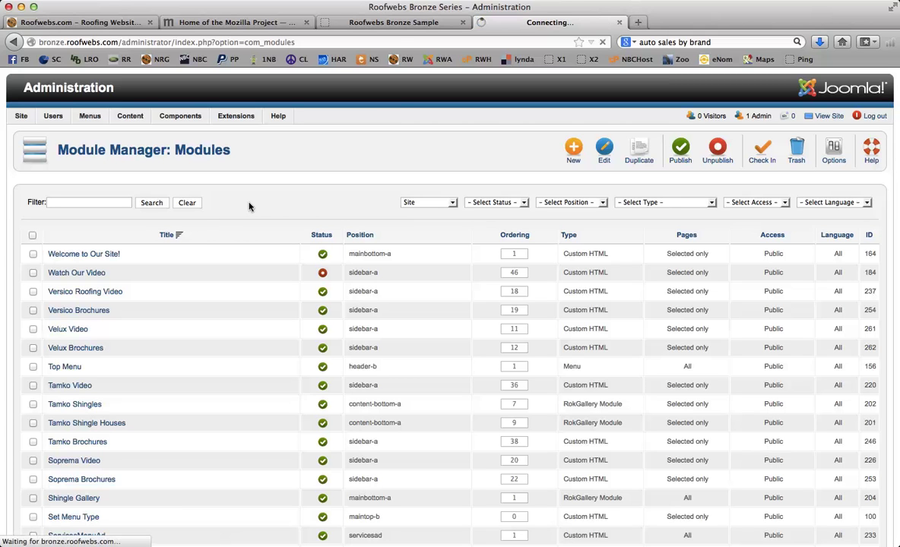
Check the Free Estimates block in the live site's footer and open the Free Estimates module for editing
left_click(387, 22)
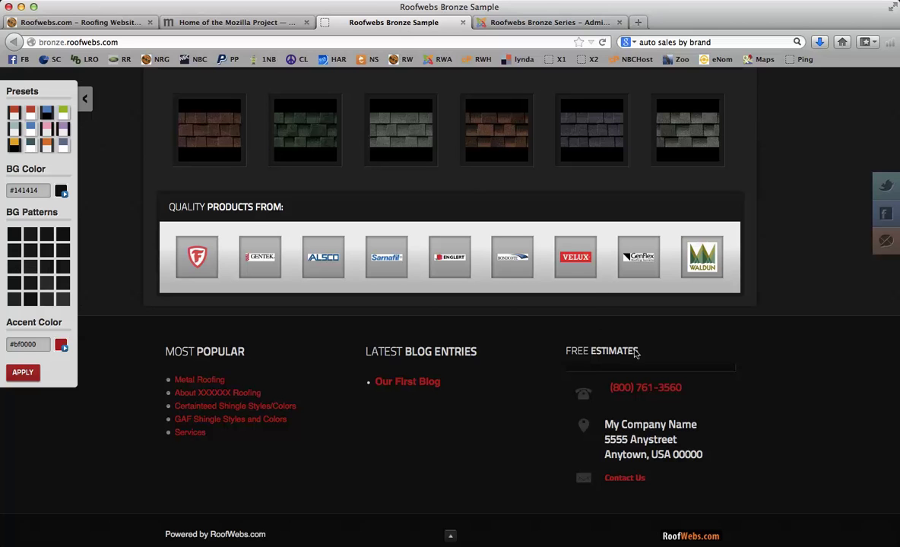
left_click(513, 20)
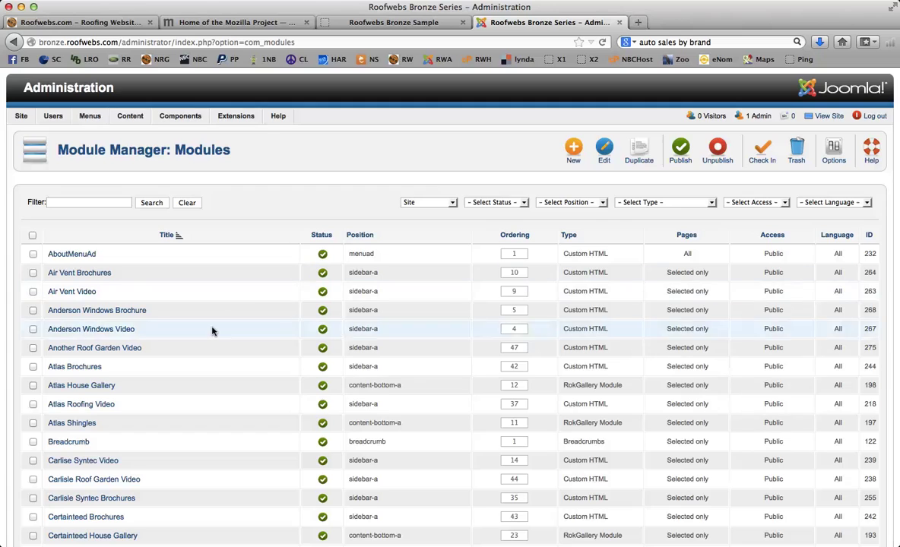
scroll(220, 322, "down", 5)
scroll(213, 331, "down", 8)
scroll(213, 331, "up", 3)
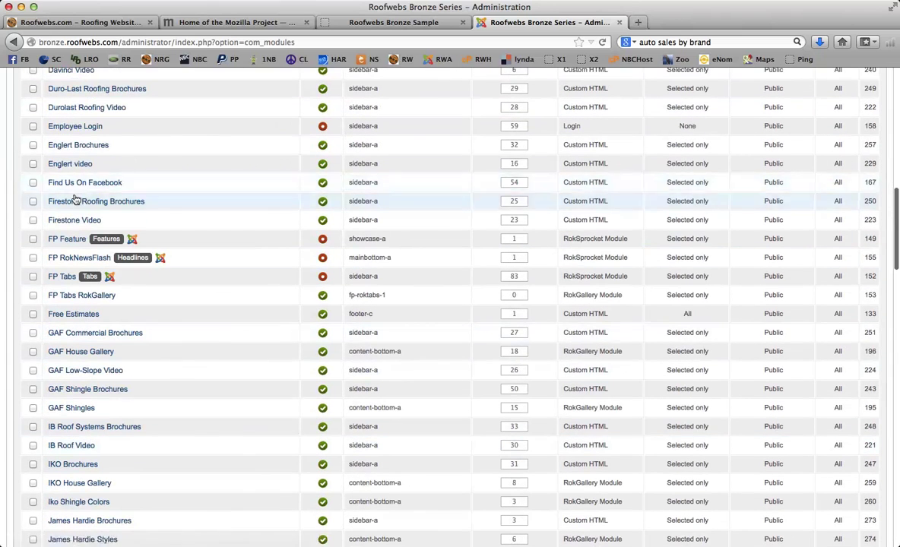
left_click(57, 313)
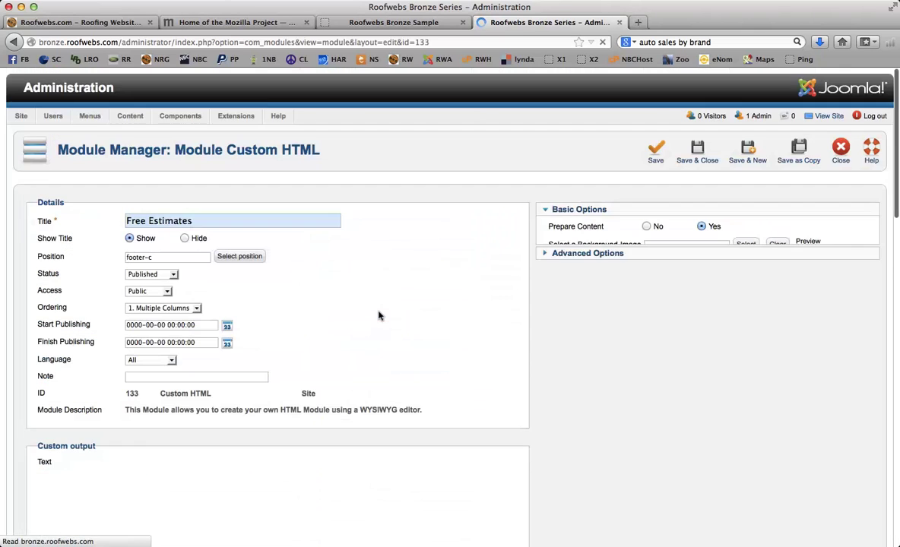
Examine the company name and address lines beside the location icon in the custom output text by highlighting them
scroll(528, 314, "down", 5)
left_click(64, 313)
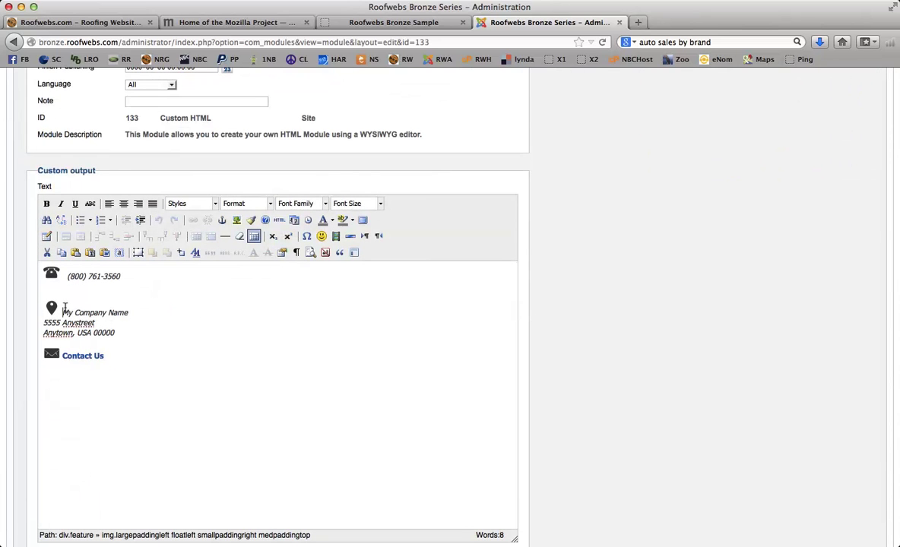
left_click(61, 308)
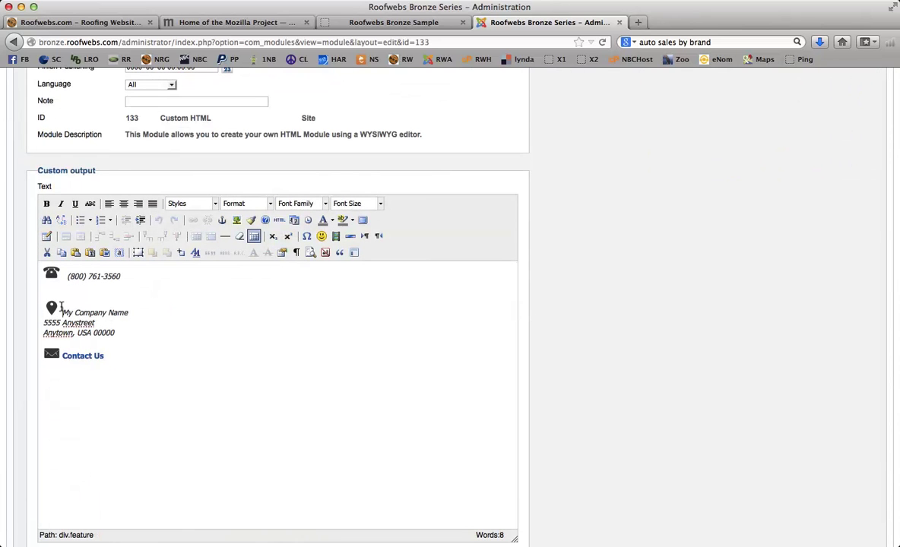
left_click_drag(63, 306, 128, 307)
left_click(117, 307)
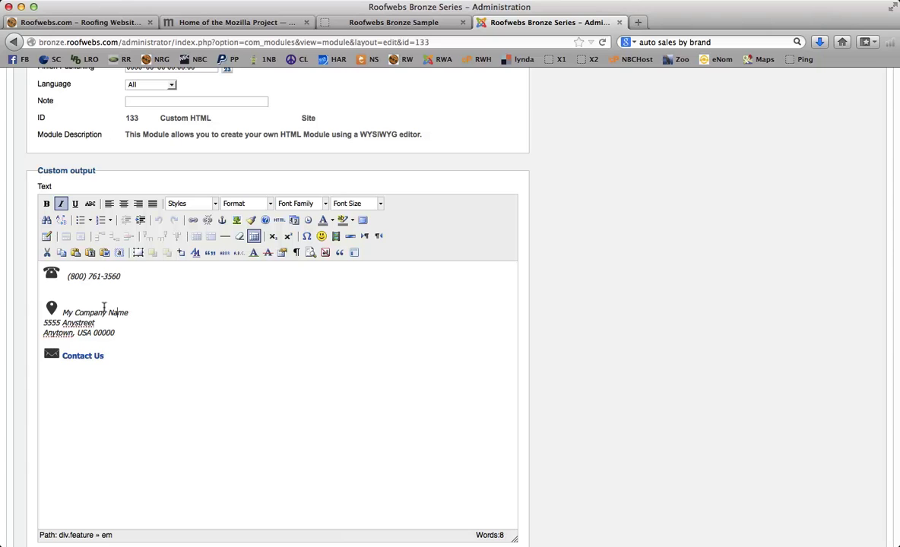
left_click_drag(61, 307, 115, 333)
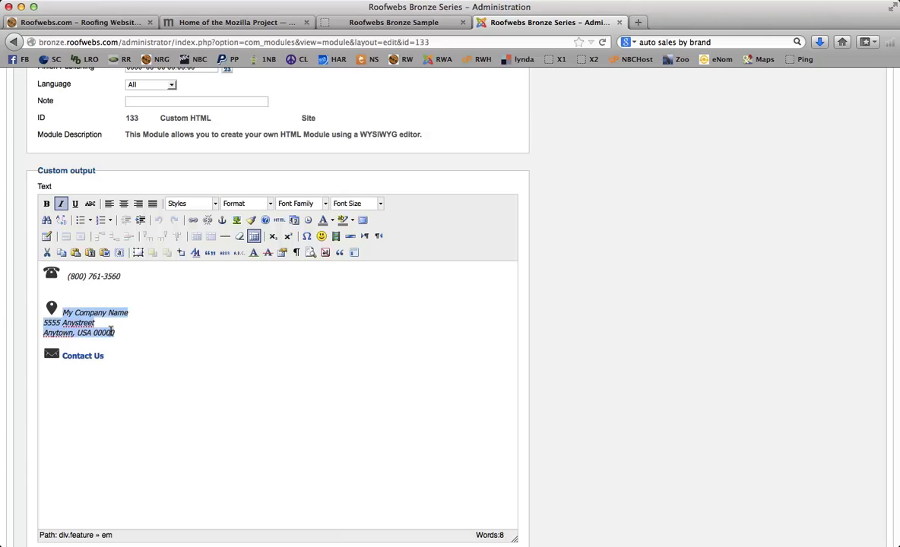
left_click(87, 312)
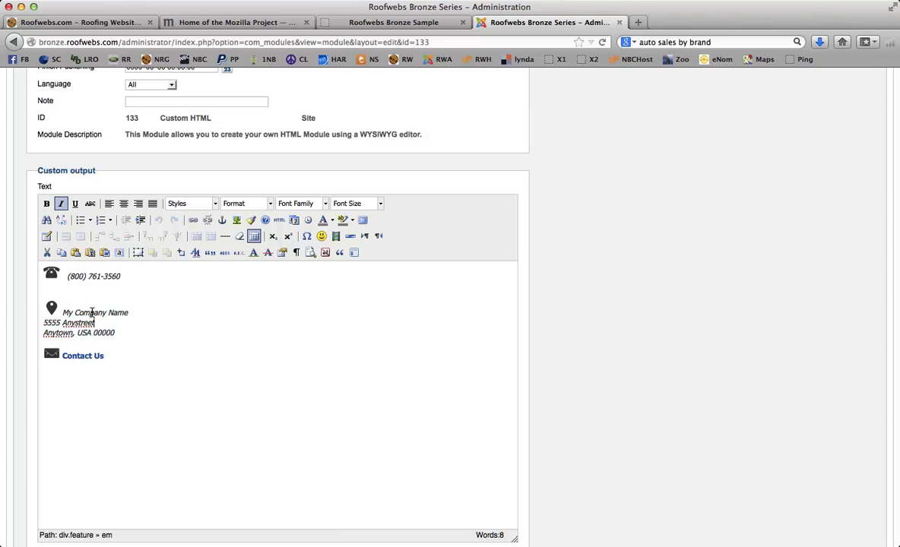
Erase the company name beside the location icon from its end and re-enter it as "My Company Name"
left_click(125, 309)
key("BackSpace")
key("BackSpace")
key("BackSpace")
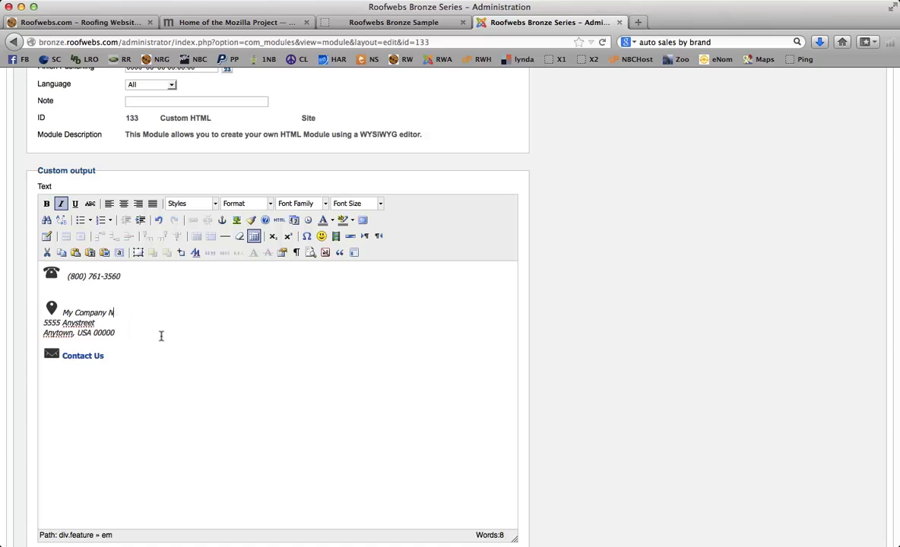
key("BackSpace")
key("BackSpace")
key("BackSpace")
key("BackSpace")
key("BackSpace")
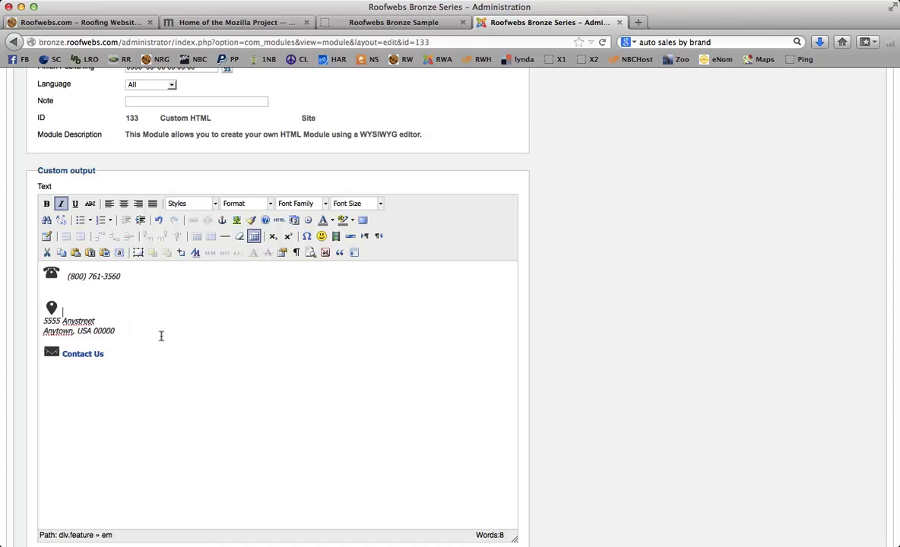
type("My Company Name")
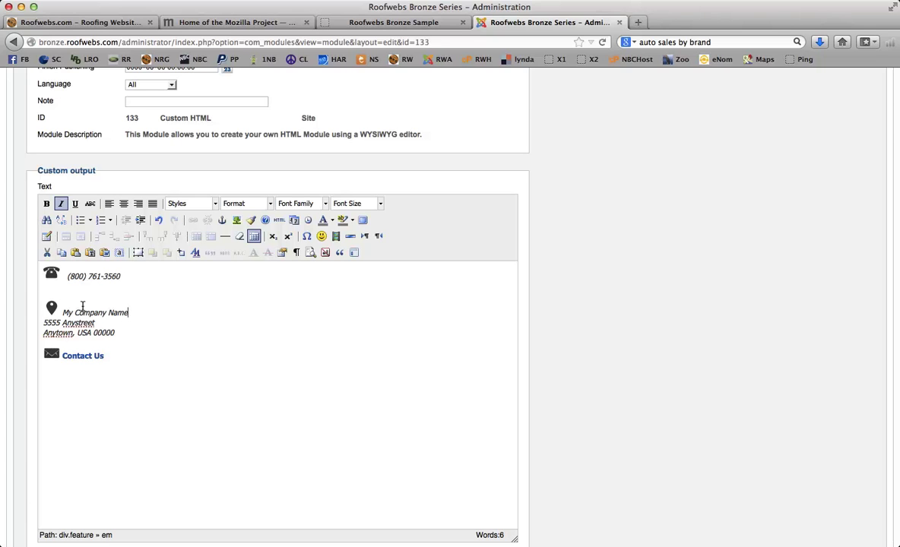
Compare the module text with the live site's footer contact block and select the location icon in the text
left_click(414, 23)
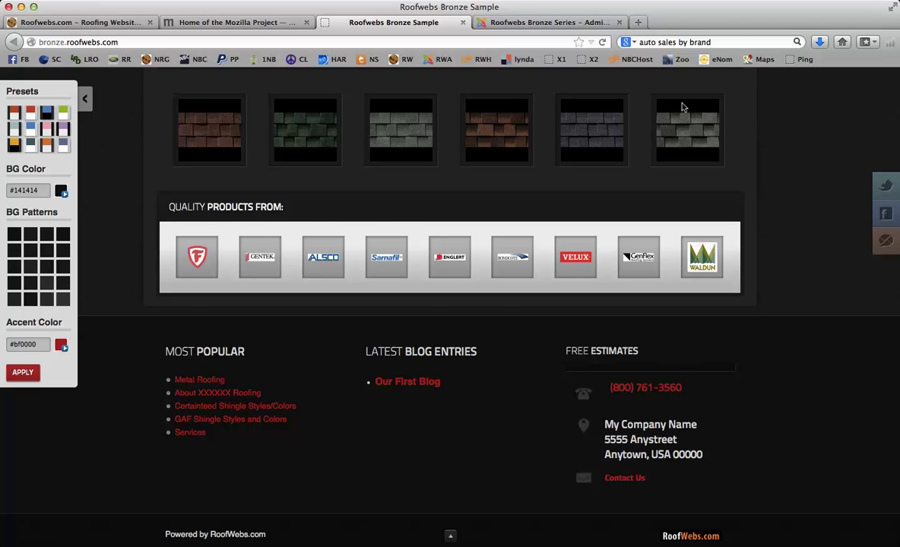
left_click(505, 24)
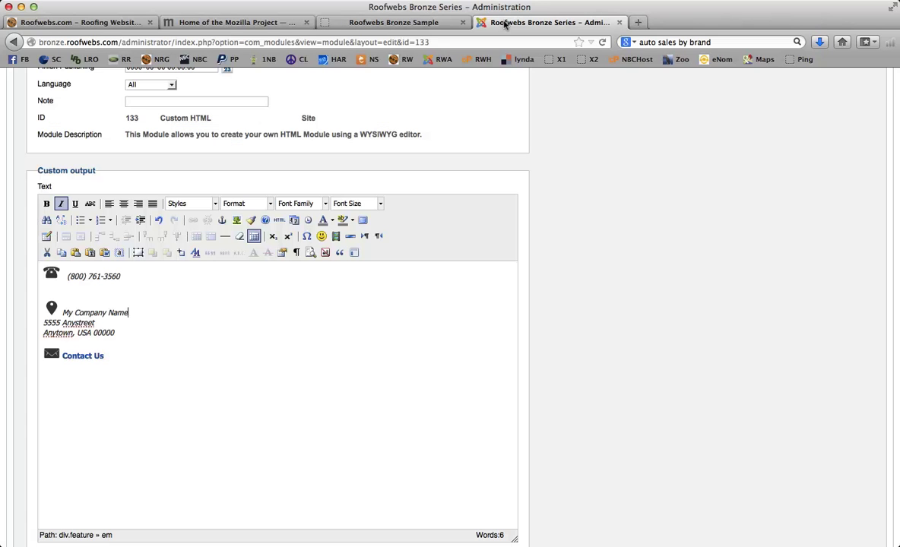
left_click(50, 307)
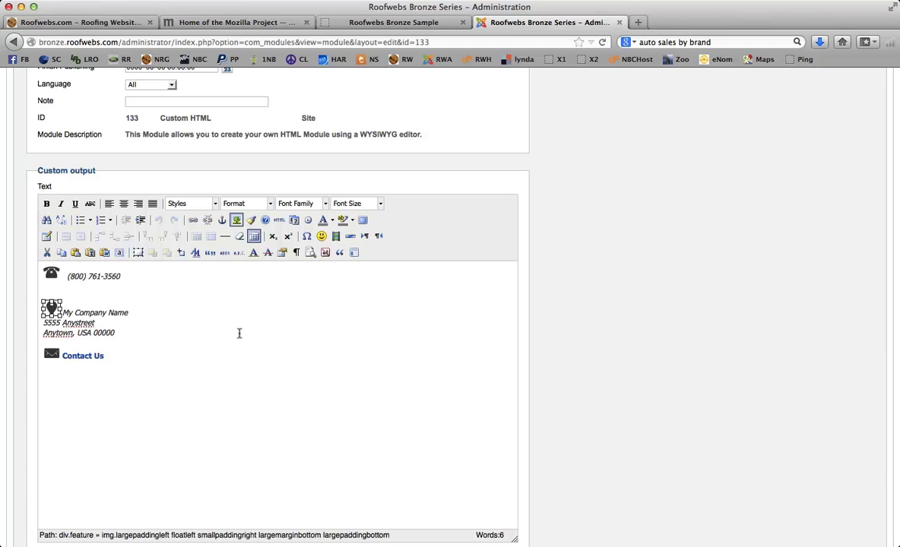
Delete the location icon from the Free Estimates module text and compare it with the contact block in the live site's footer
key("Delete")
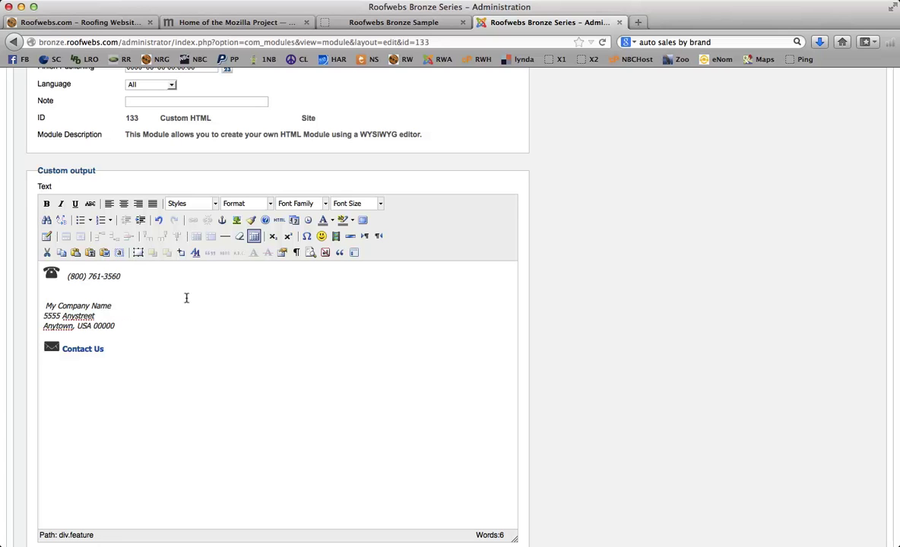
left_click(389, 23)
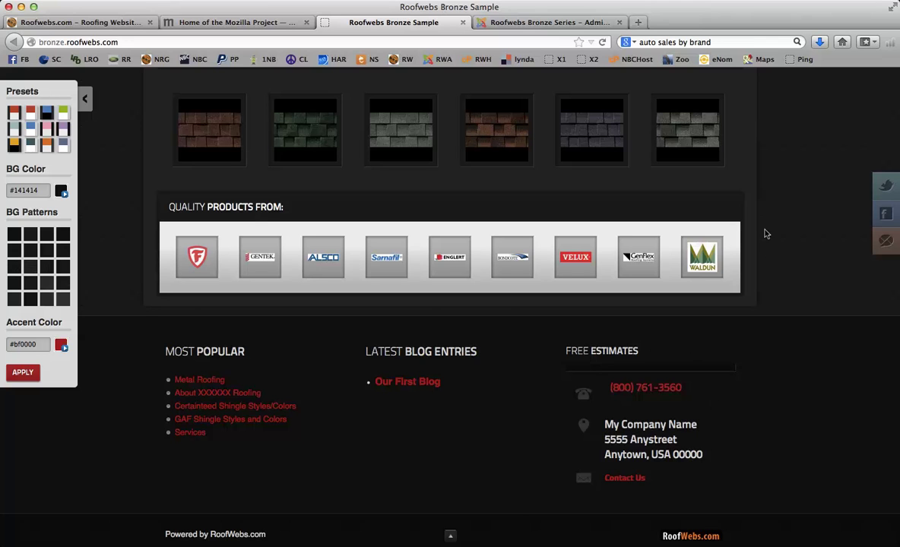
left_click(554, 22)
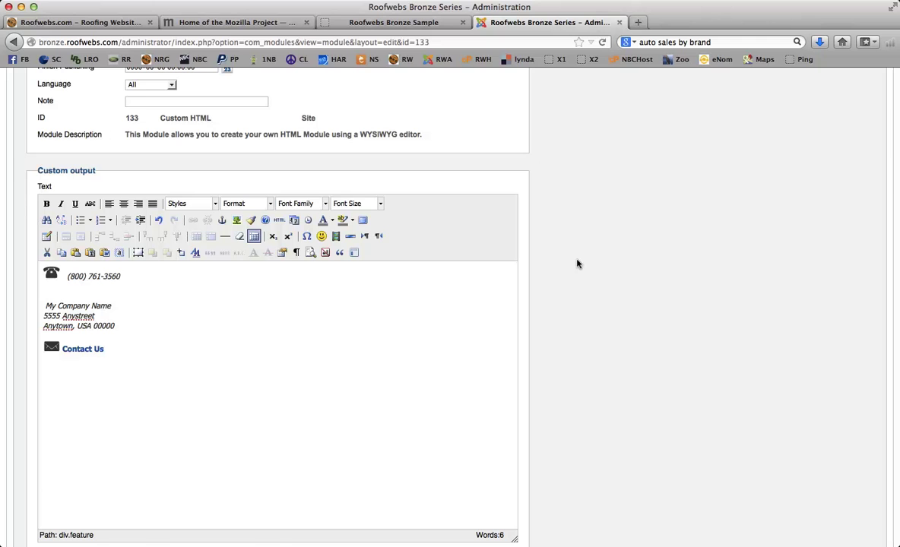
Close the Free Estimates module without saving and return to the Module Manager list
scroll(578, 265, "up", 5)
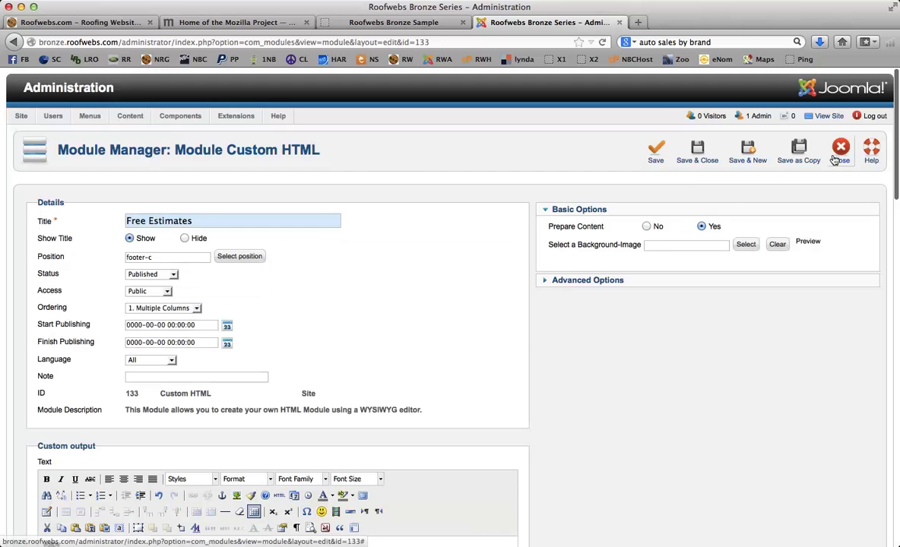
scroll(518, 335, "down", 5)
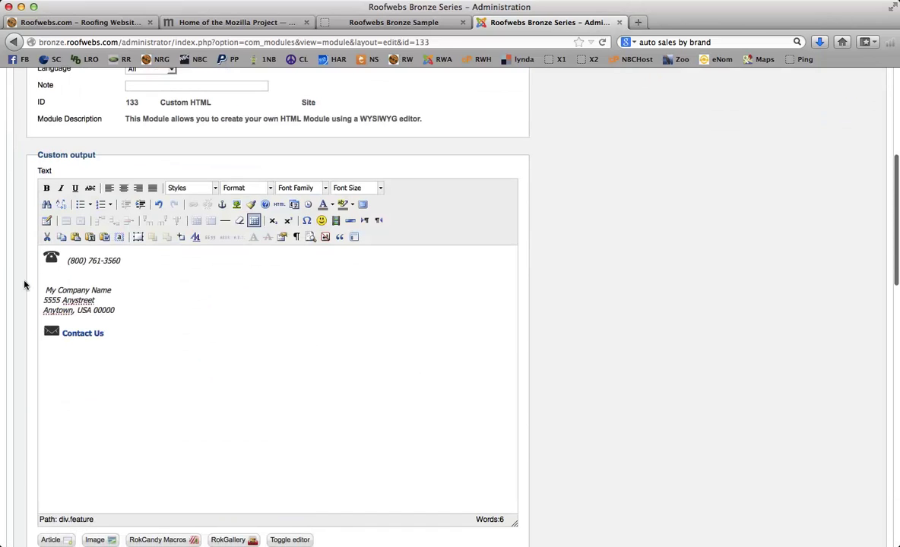
scroll(589, 296, "up", 5)
left_click(757, 149)
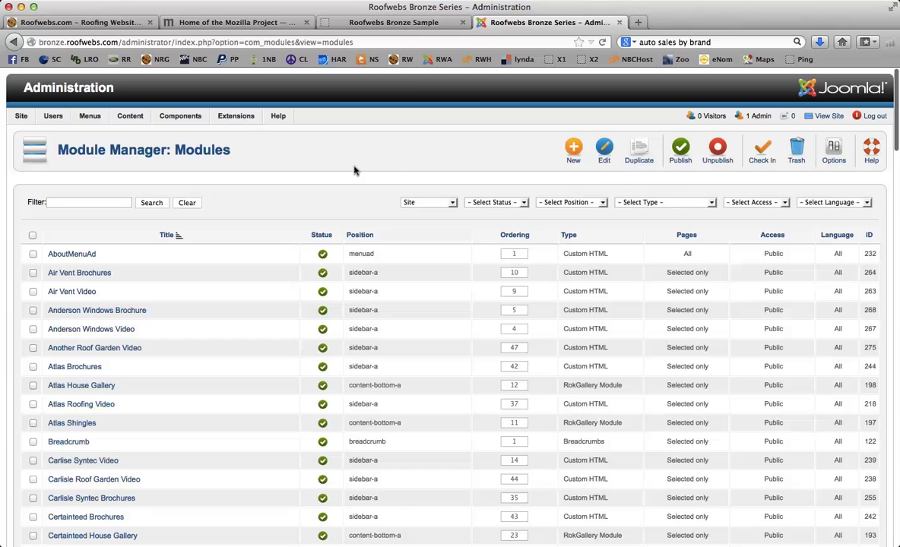
Examine the Residential Roofing and Roof Repairs blocks and the neighbouring Facebook, search and photo modules on the live home page
left_click(371, 24)
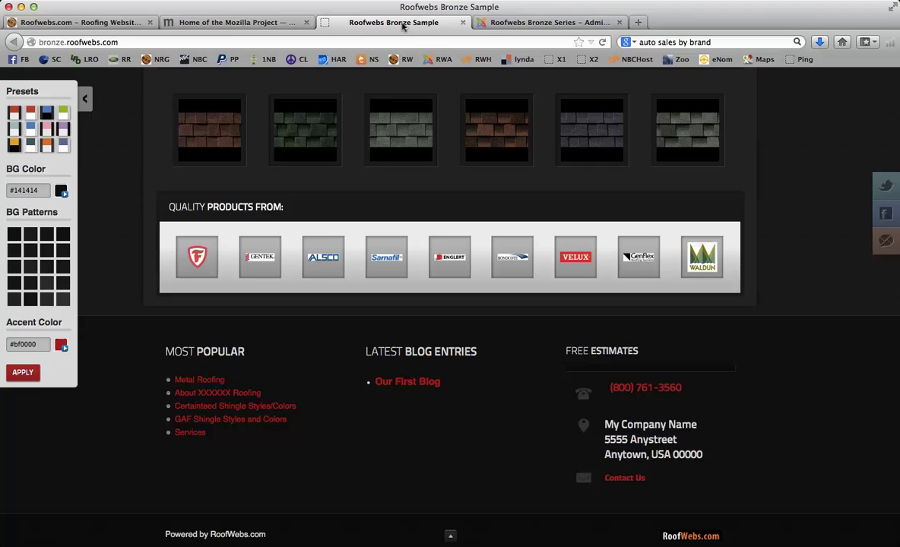
scroll(728, 293, "up", 15)
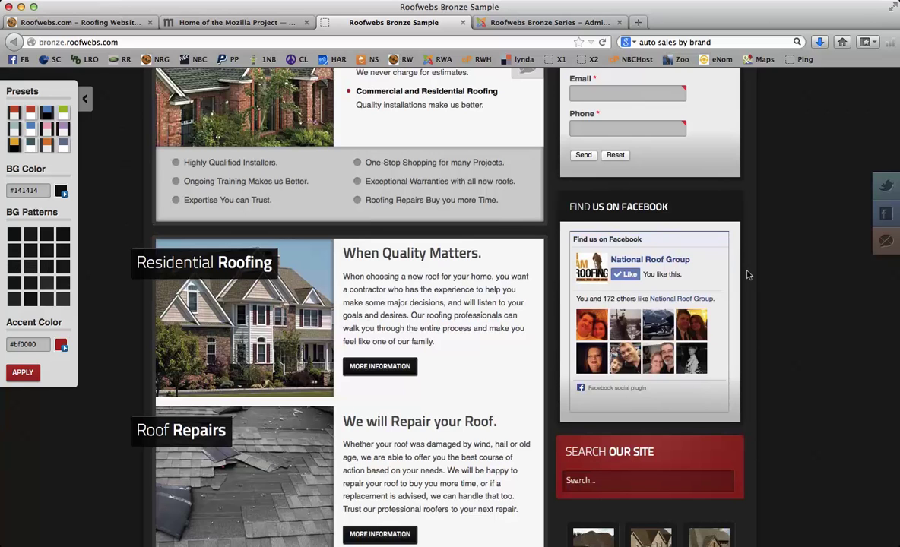
scroll(747, 275, "down", 3)
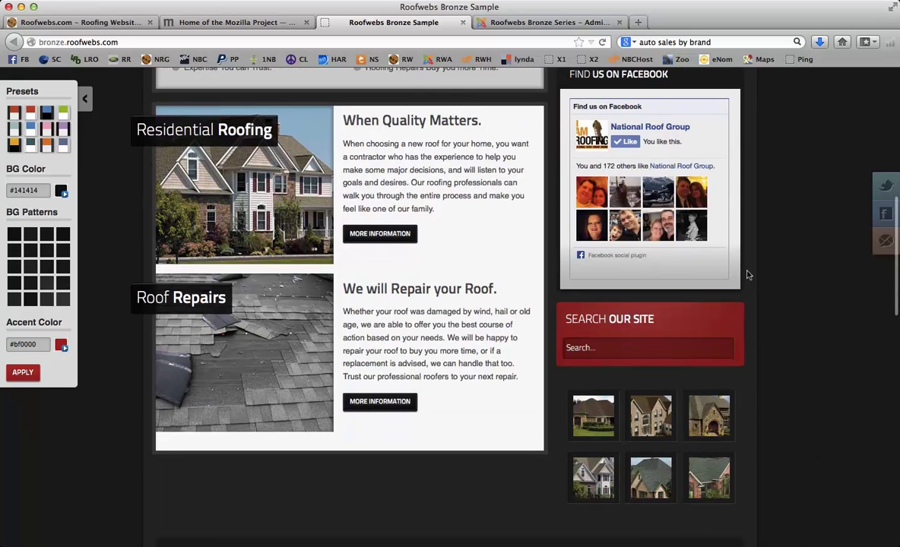
scroll(748, 275, "up", 1)
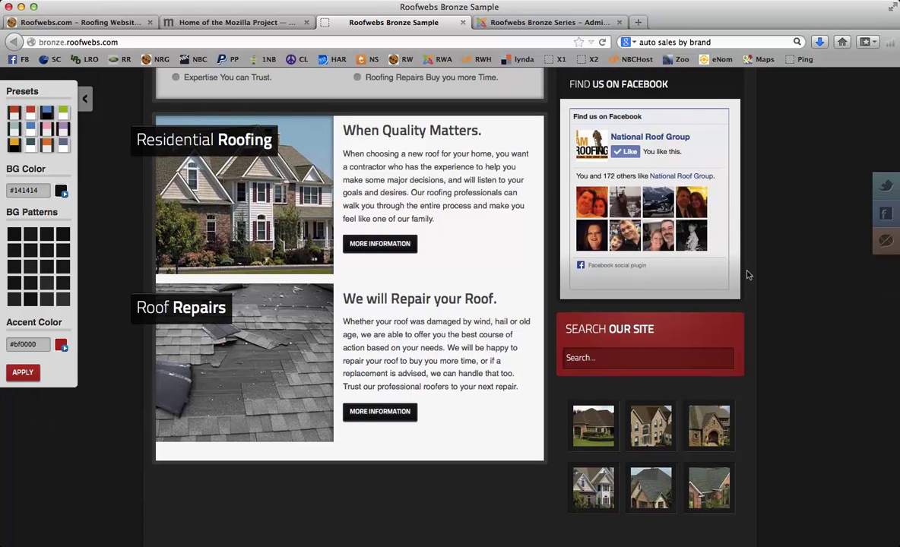
scroll(748, 275, "down", 1)
scroll(748, 275, "up", 1)
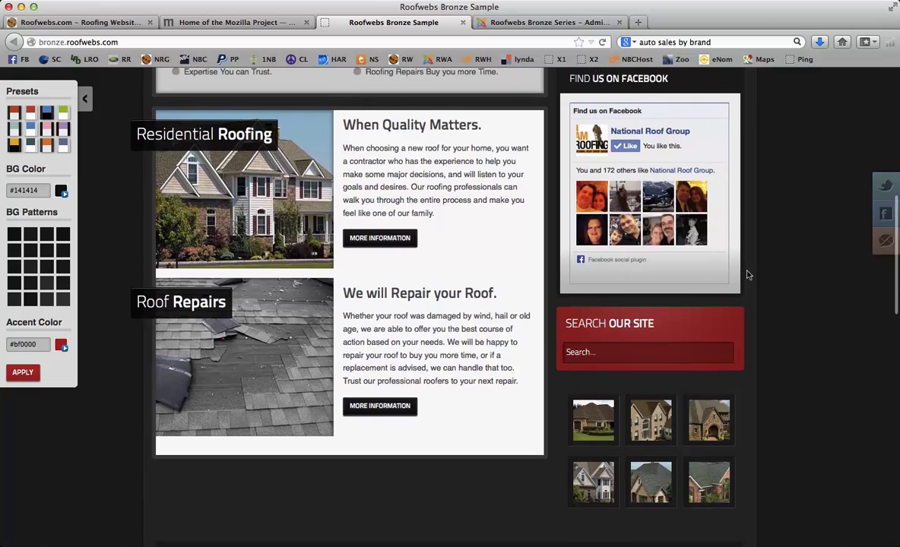
scroll(747, 275, "up", 1)
scroll(748, 275, "down", 1)
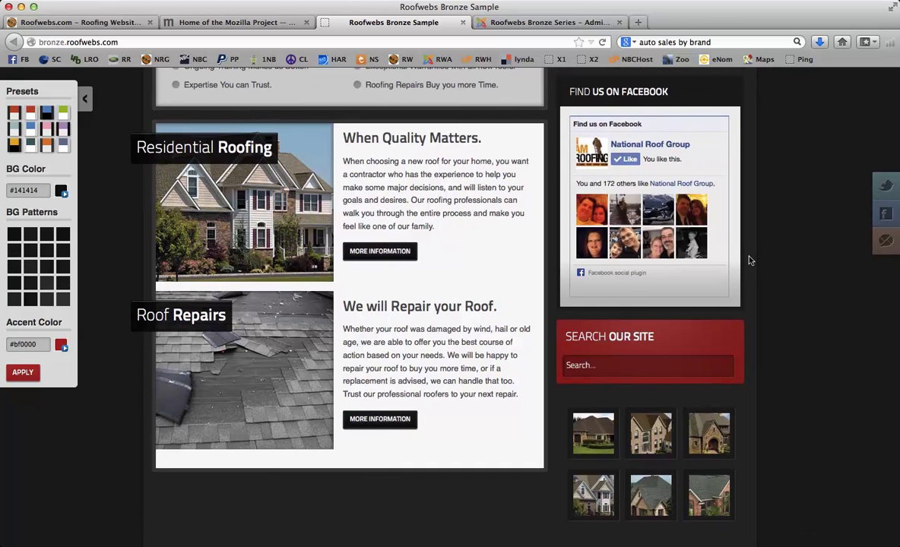
scroll(749, 261, "up", 2)
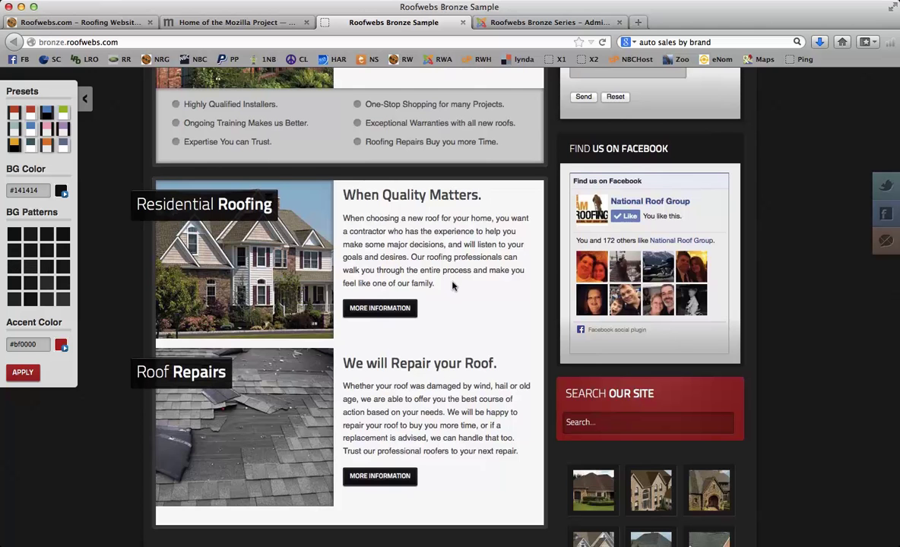
Review the live home page's content from the Why Call block through the welcome section to the footer modules
key("super+r")
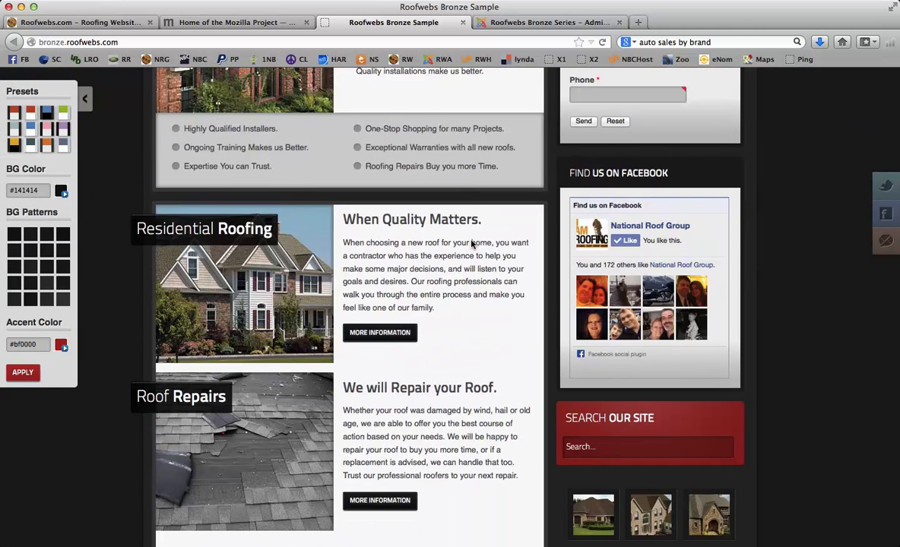
key("super+r")
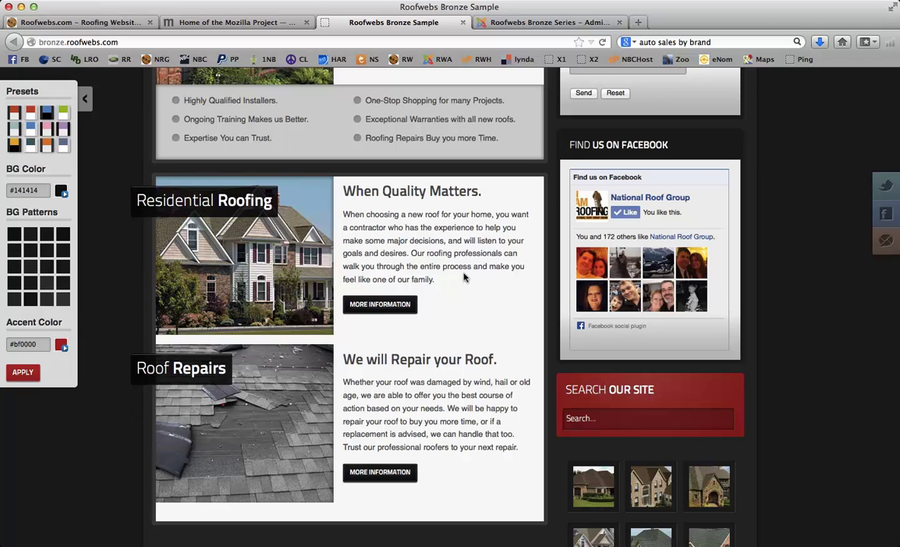
scroll(454, 275, "down", 5)
scroll(464, 277, "up", 5)
scroll(465, 278, "up", 3)
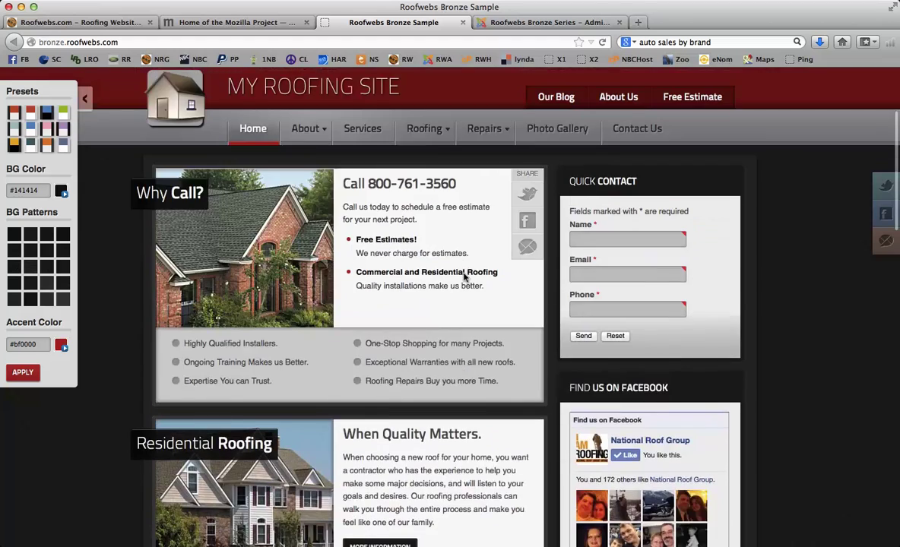
scroll(465, 279, "down", 5)
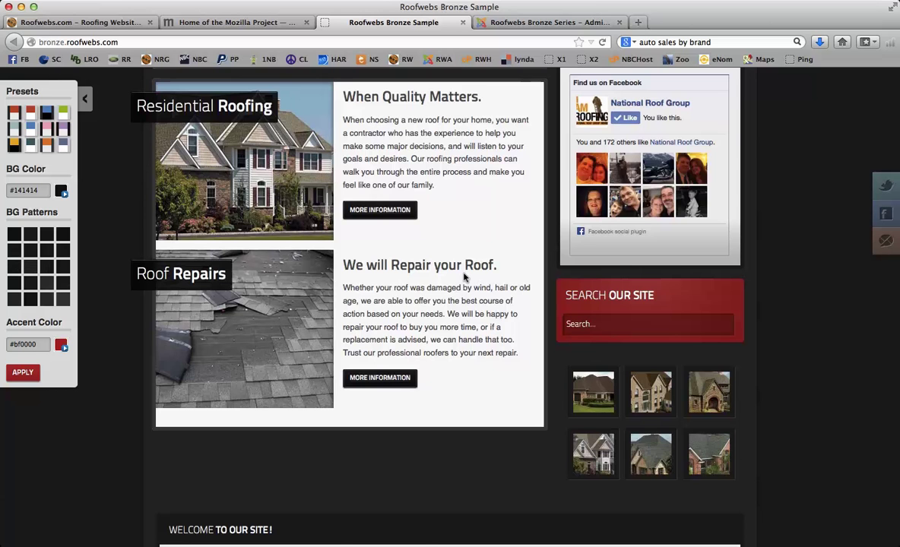
scroll(464, 278, "up", 5)
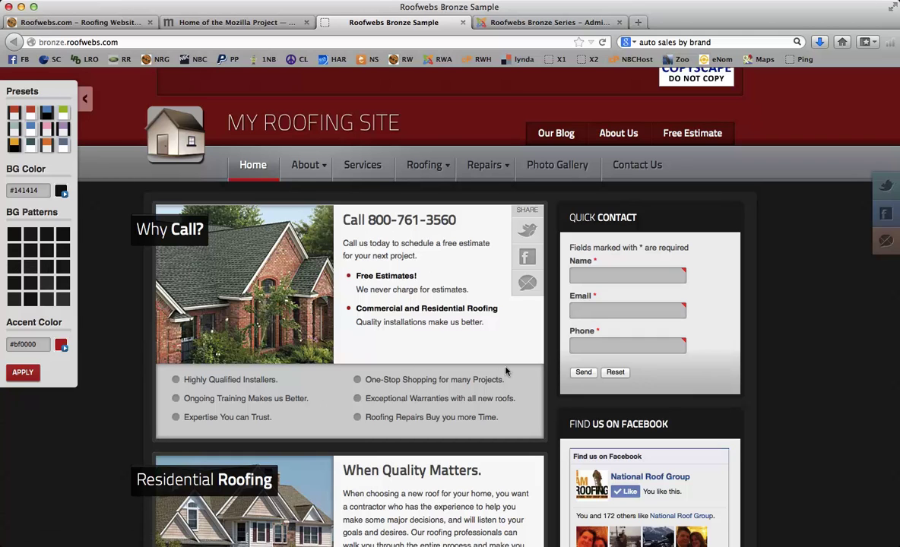
scroll(545, 346, "down", 10)
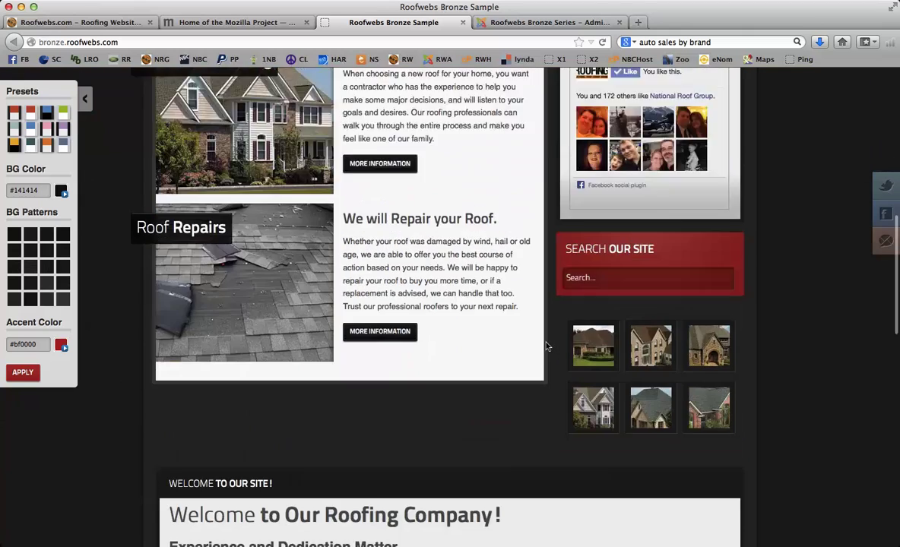
scroll(546, 346, "down", 10)
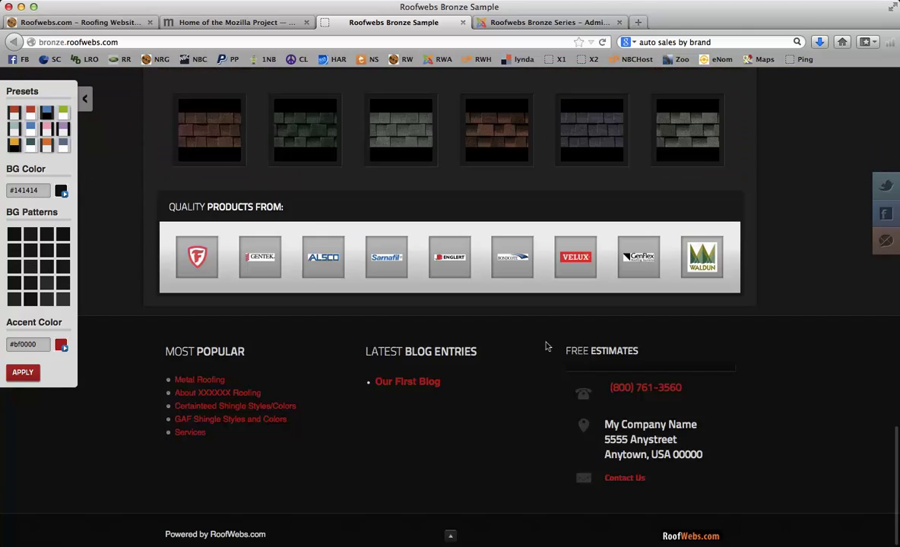
scroll(546, 346, "up", 20)
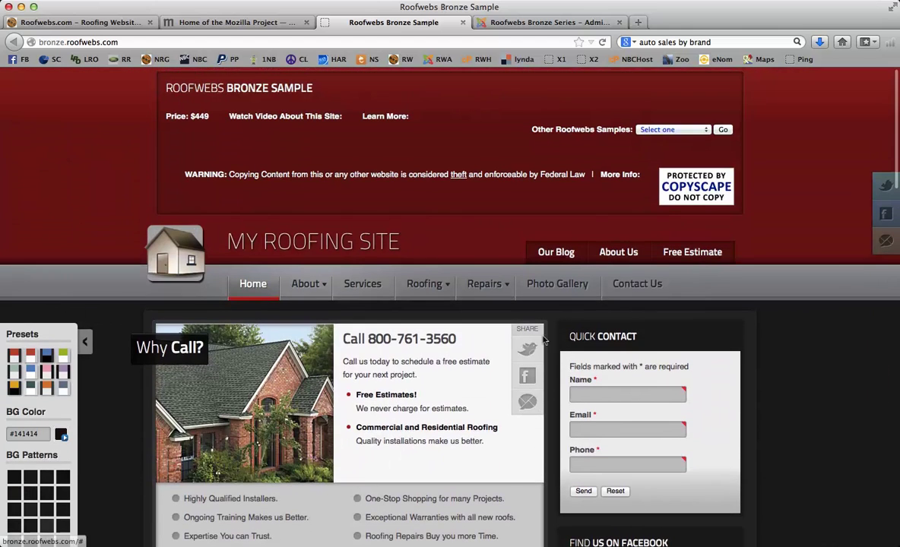
Open the live site's Contact Us page and examine its contact form, address details and map
left_click(639, 284)
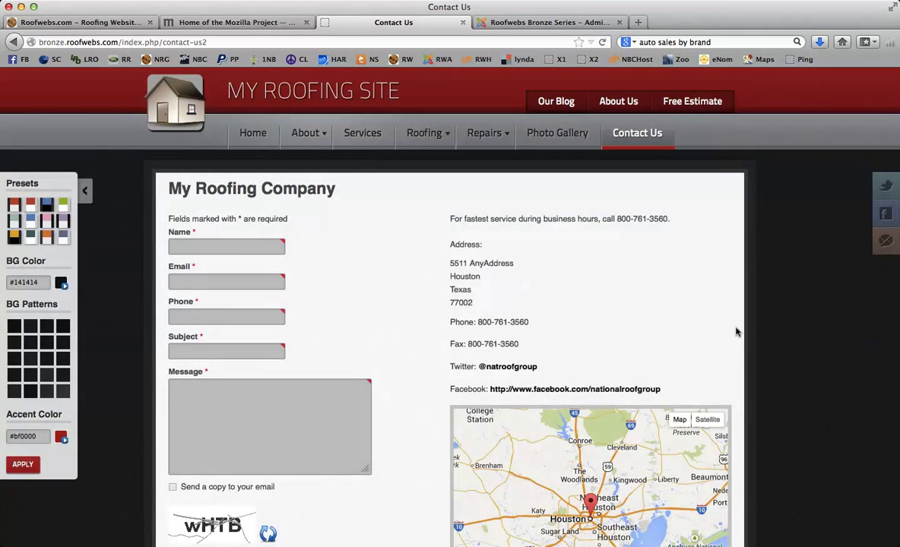
scroll(735, 332, "down", 5)
scroll(735, 332, "up", 5)
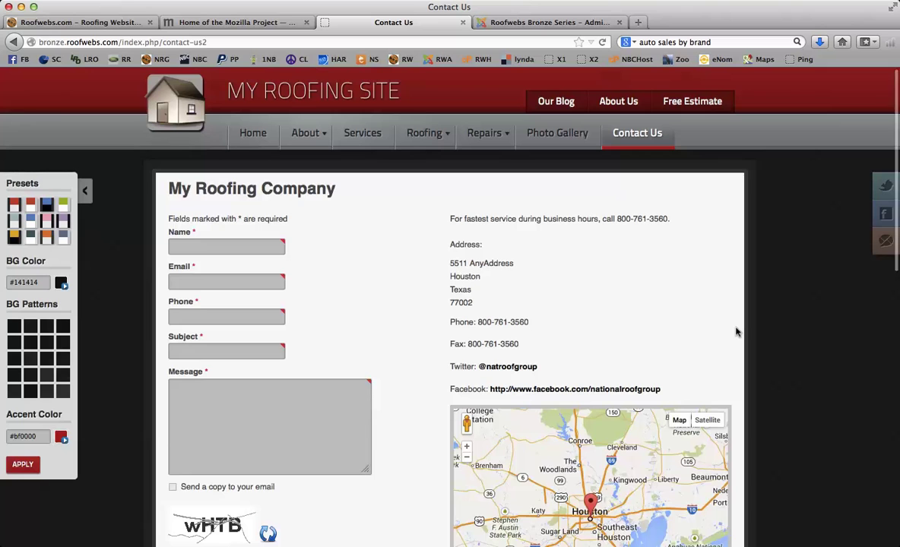